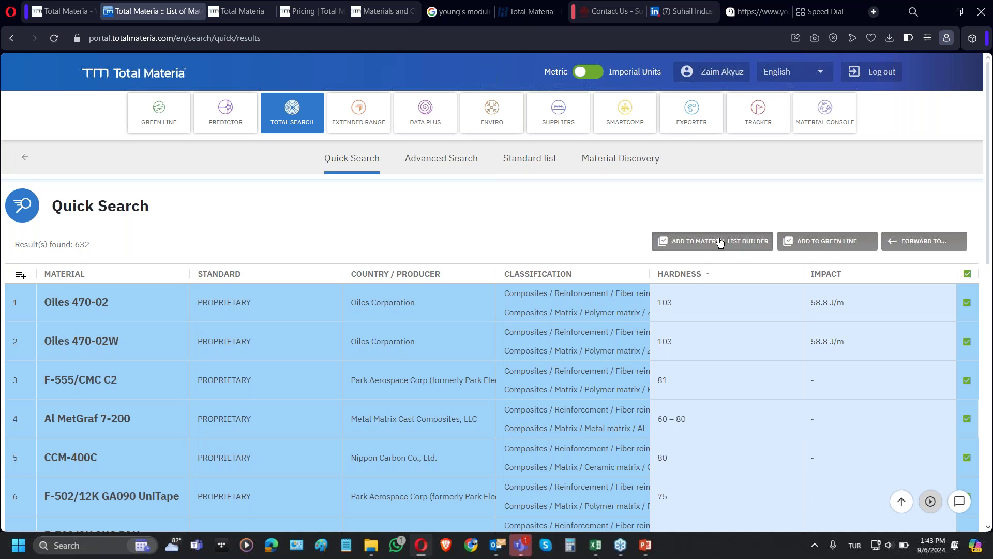
Select all materials in the Material List Builder and add them to the Comparison View's Analytics
click(156, 110)
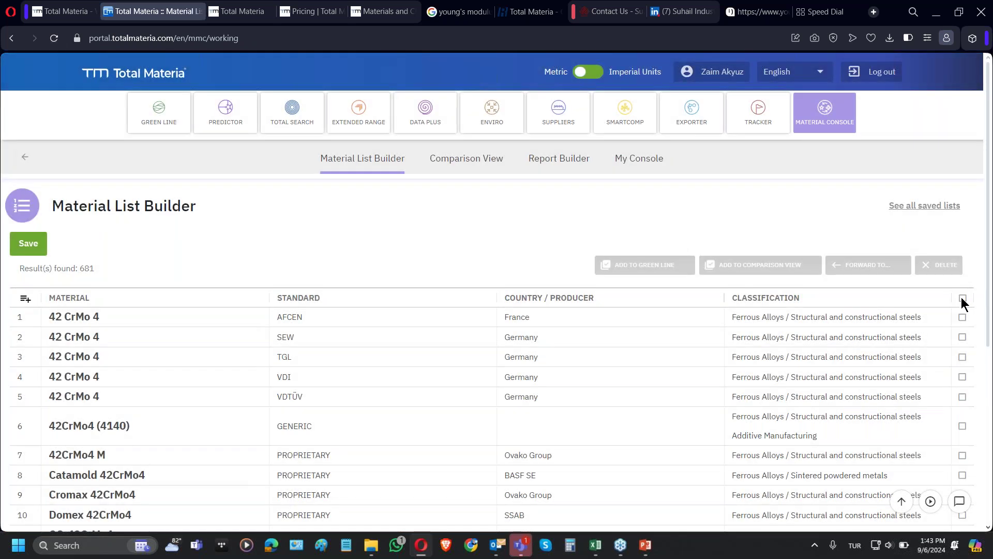
click(963, 299)
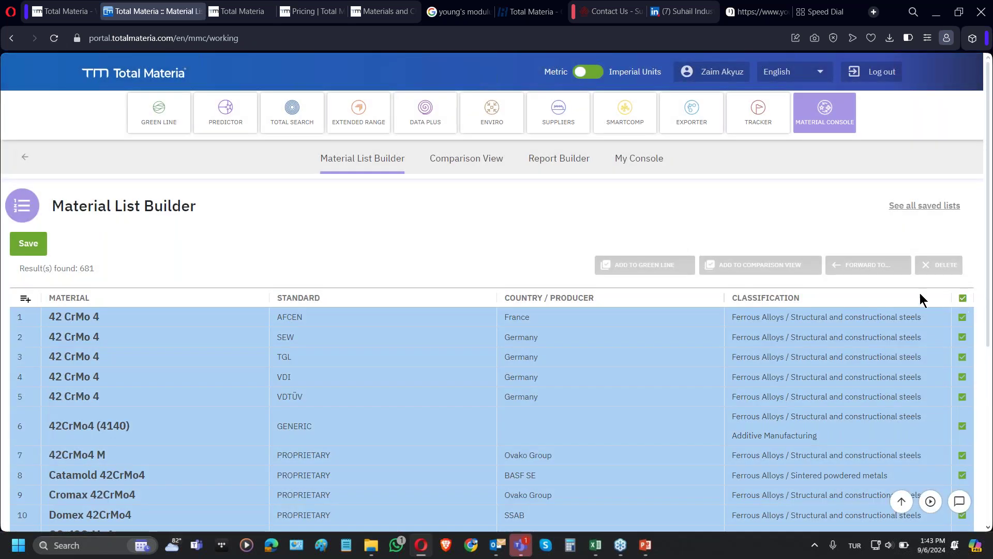
click(882, 266)
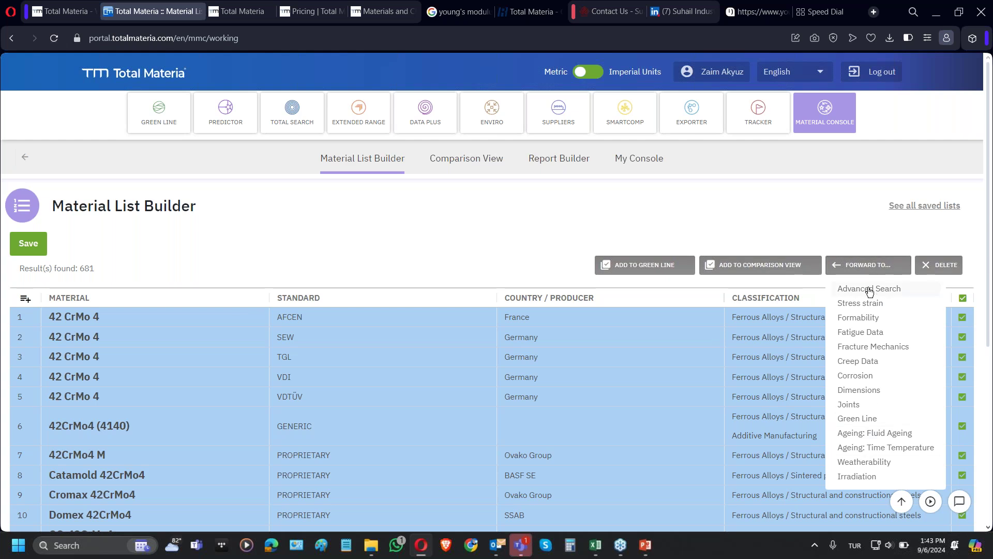
click(777, 267)
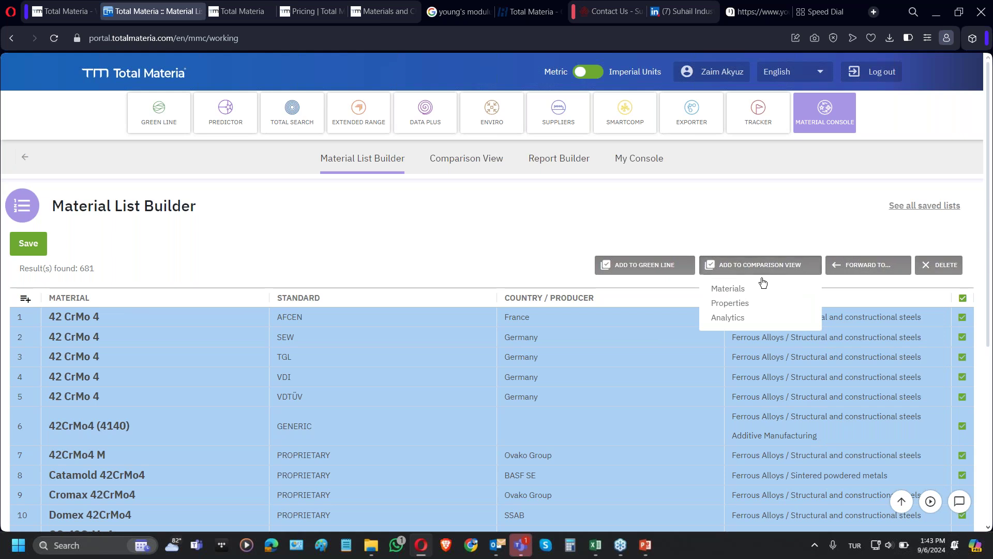
click(735, 325)
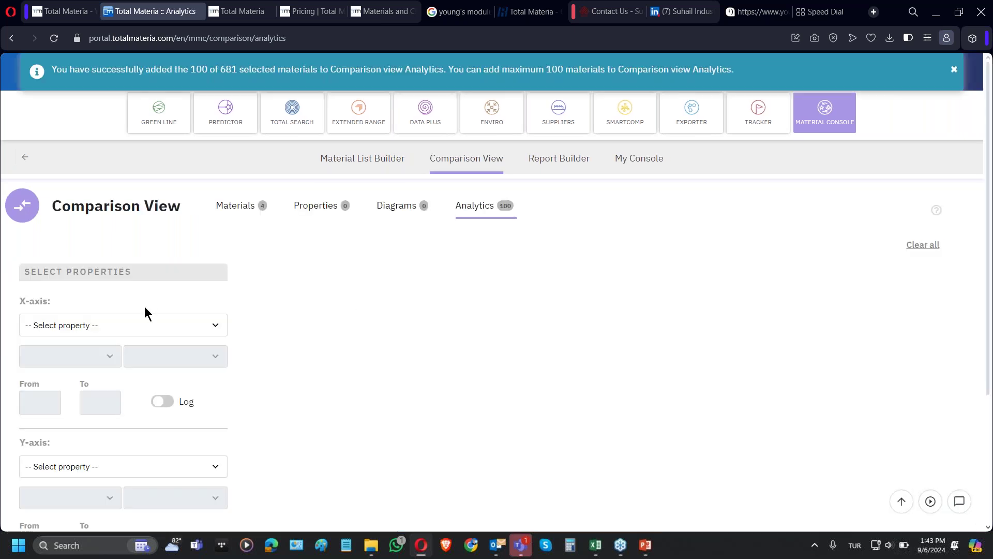
Set the X-axis property of the analytics chart to Density (kg/dm³)
click(135, 325)
text(dent)
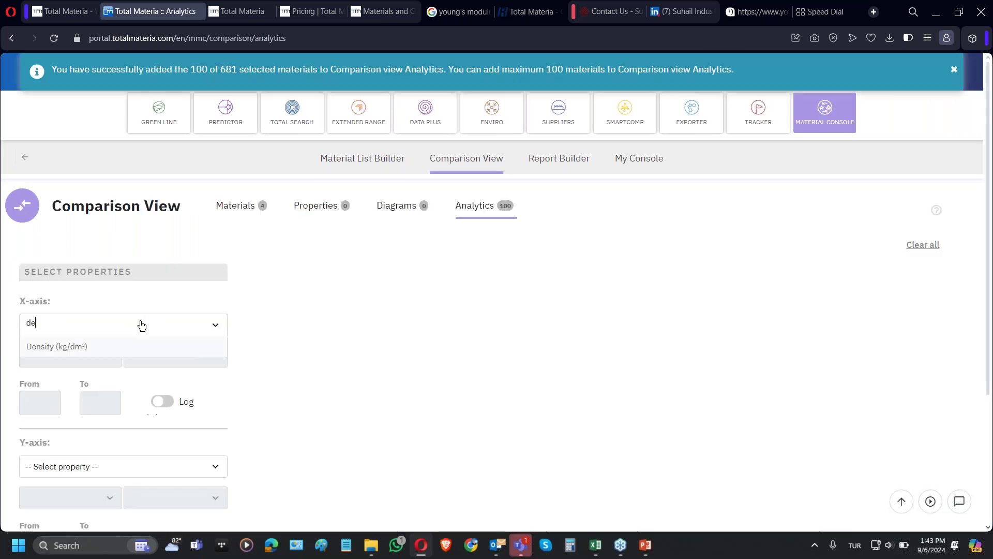
key(BackSpace)
text(s)
click(73, 347)
Set the Y-axis property to Indicative price (€/kg) and plot the materials as points
scroll(97, 404, down, 1)
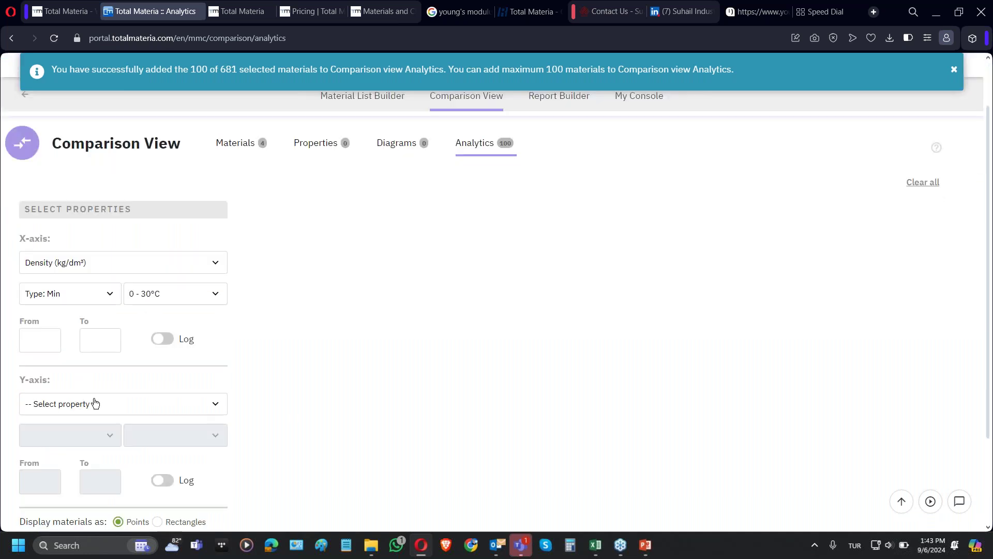
click(103, 411)
text(price)
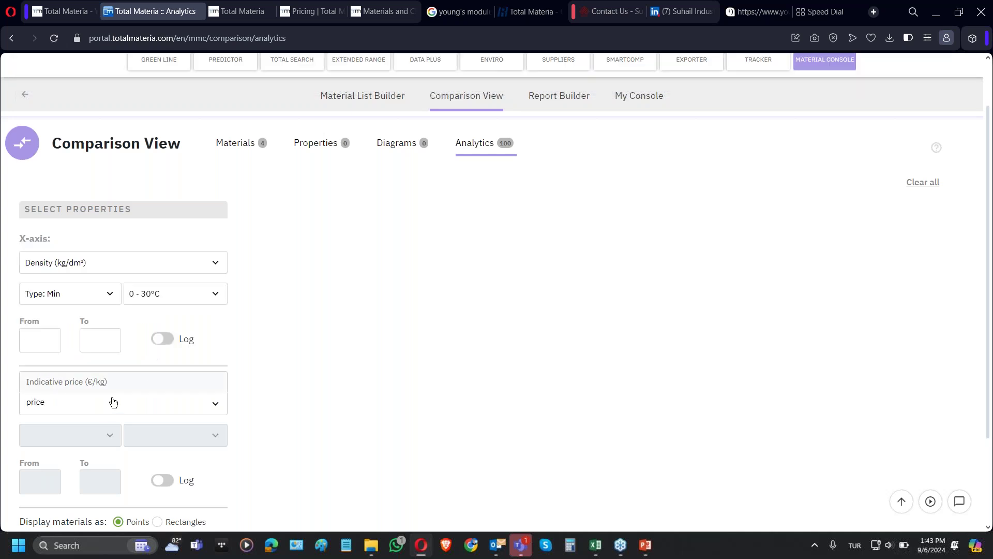
click(122, 383)
scroll(285, 386, down, 2)
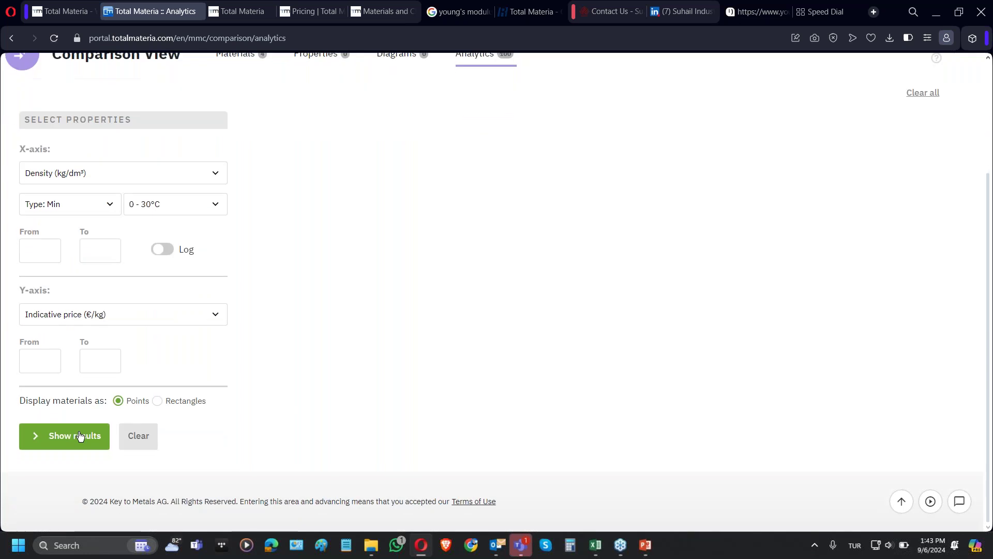
click(80, 437)
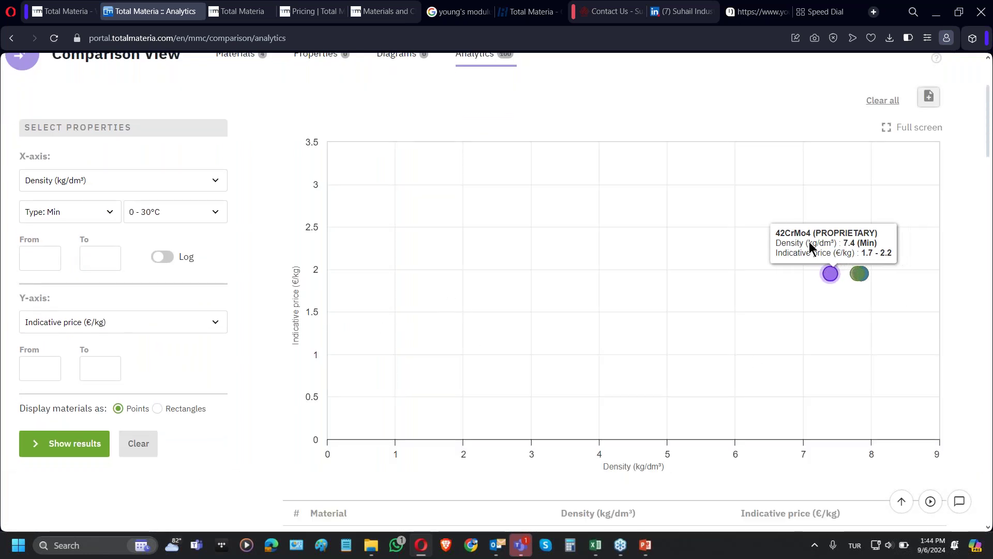
Zoom the density–price chart in on the plotted materials and inspect the individual points' values
drag(782, 219, 906, 337)
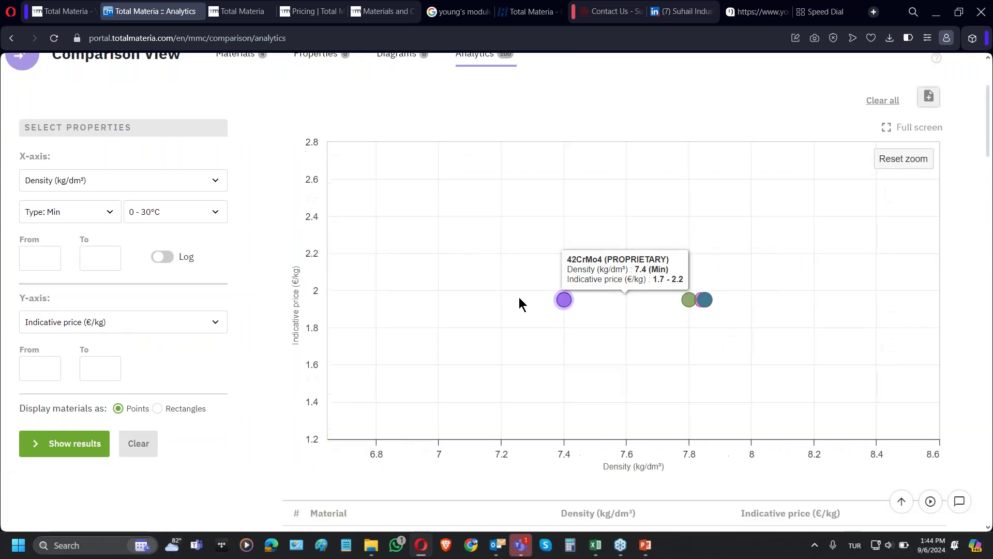
drag(516, 220, 738, 353)
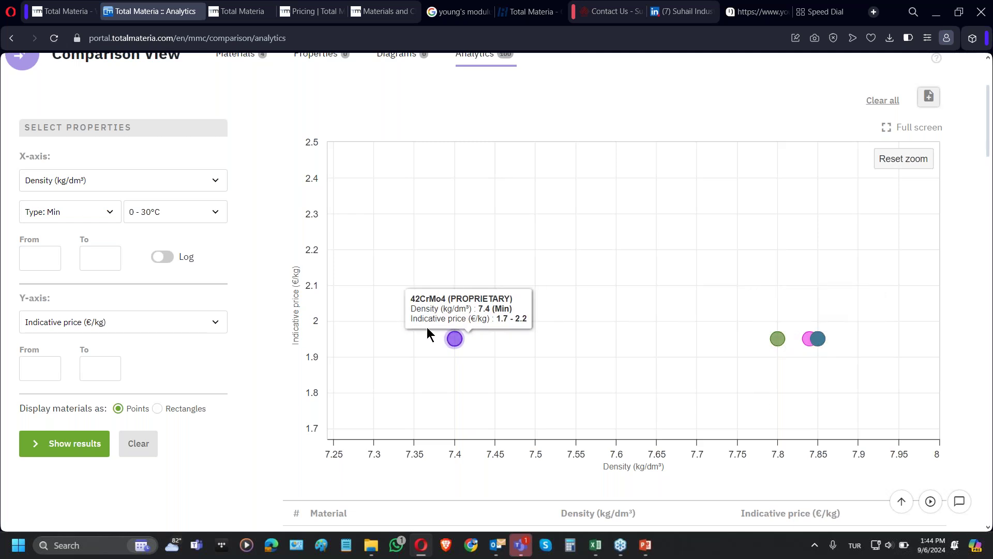
mouse_move(803, 345)
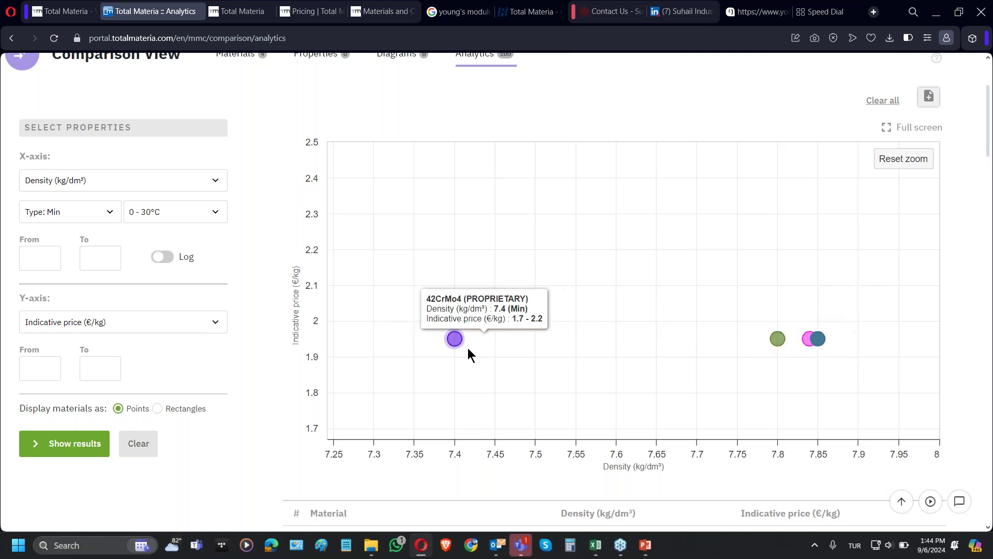
mouse_move(455, 339)
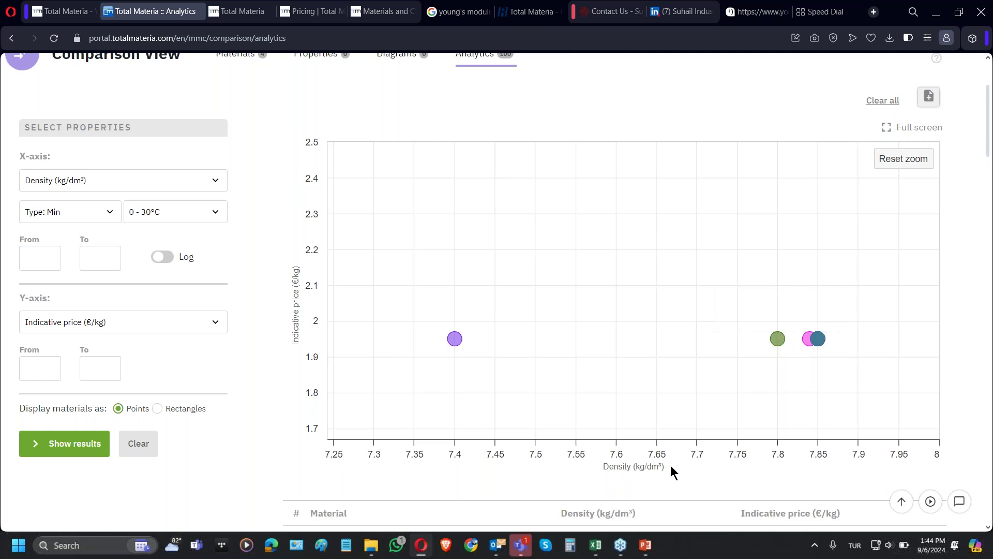
mouse_move(824, 436)
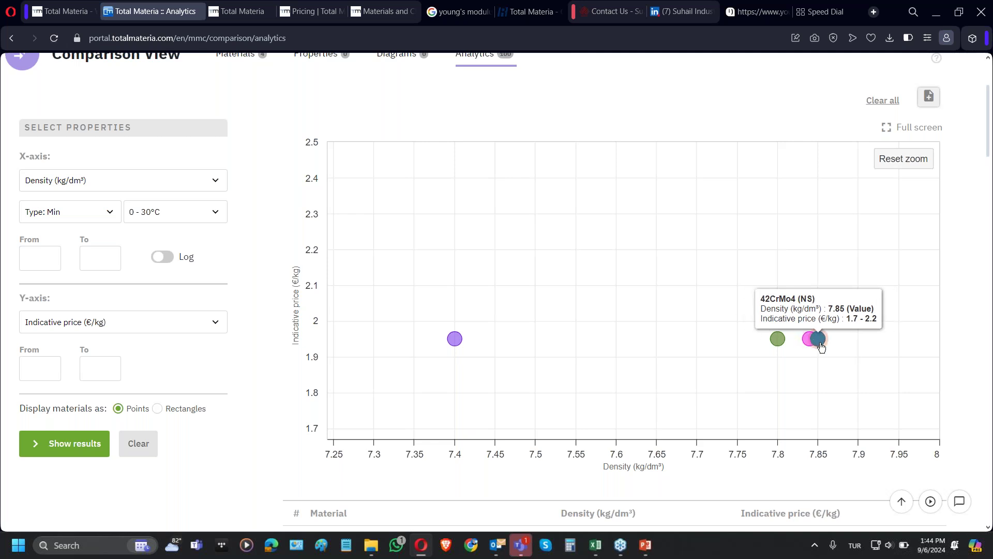
Open the 42CrMo4 (PROPRIETARY) material page from its lowest-density chart point and review its indicative price, producers, mechanical properties and supplier links
click(454, 339)
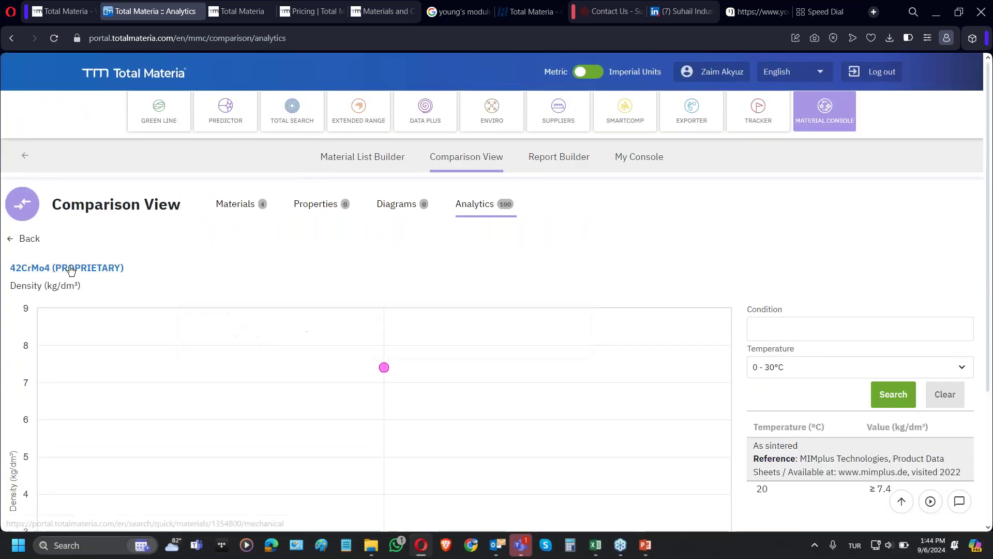
click(71, 269)
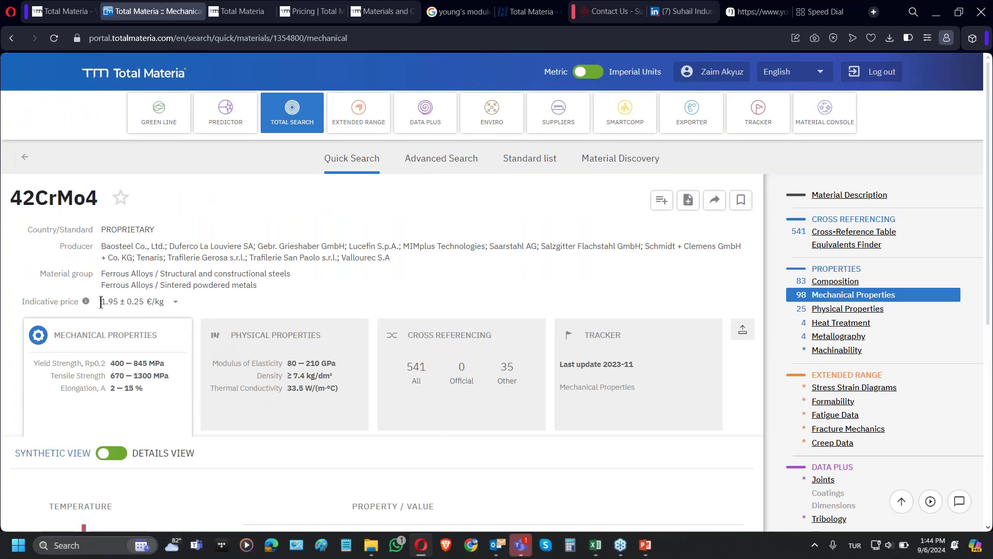
drag(101, 301, 197, 297)
click(226, 296)
drag(98, 245, 430, 269)
click(431, 269)
scroll(876, 295, down, 5)
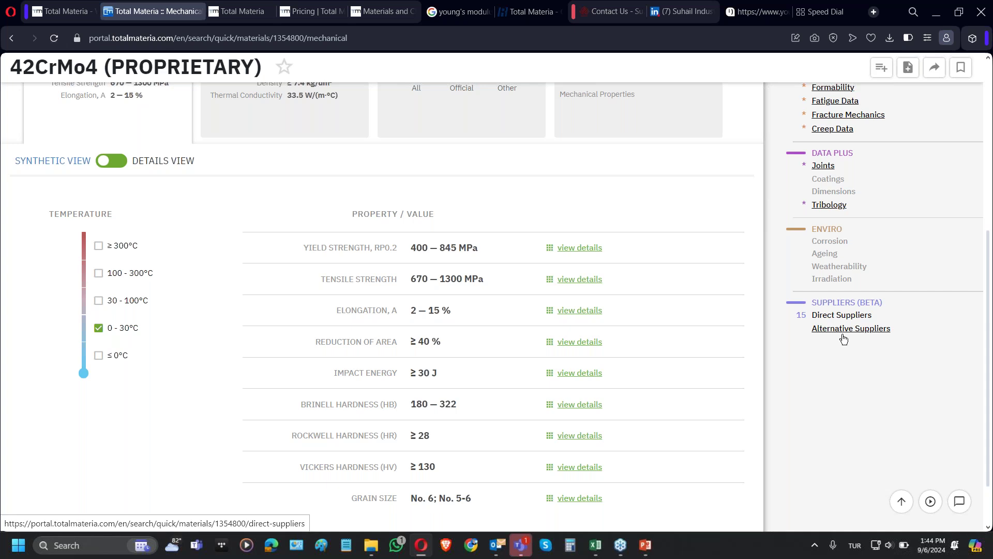
scroll(822, 378, up, 1)
scroll(818, 382, up, 5)
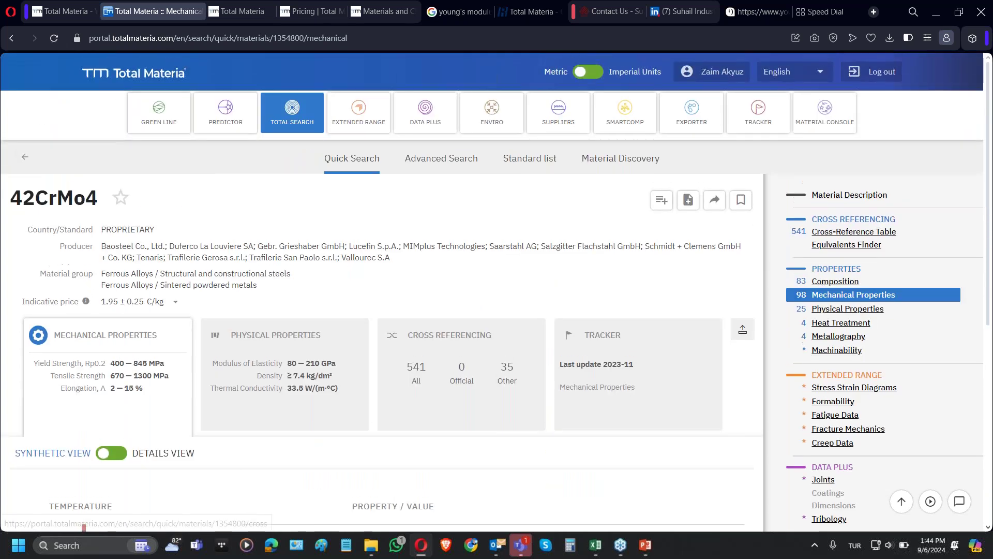
Open the Material Description of 42CrMo4 and read the MIMplus Technologies comment and application text
click(830, 195)
scroll(362, 269, down, 4)
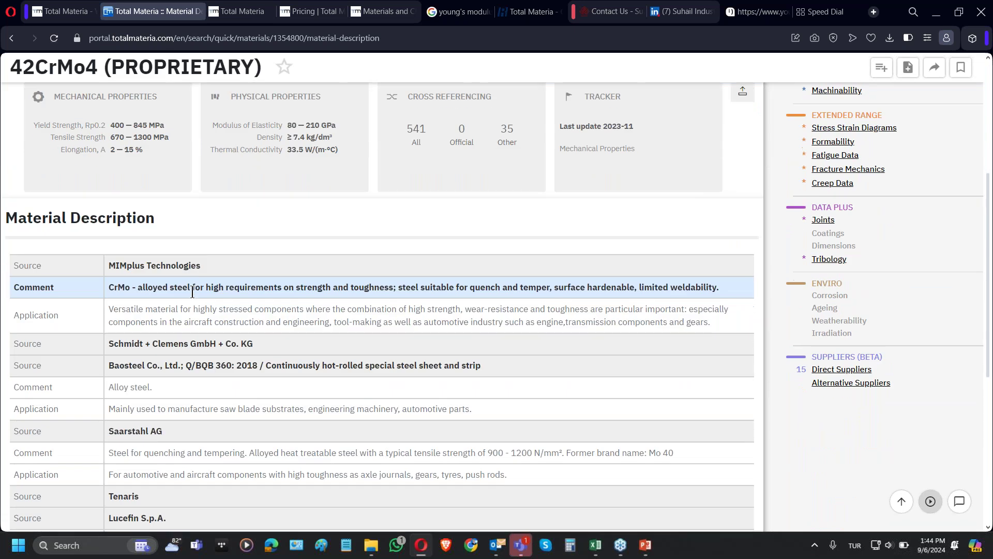
scroll(193, 293, down, 1)
drag(108, 233, 728, 241)
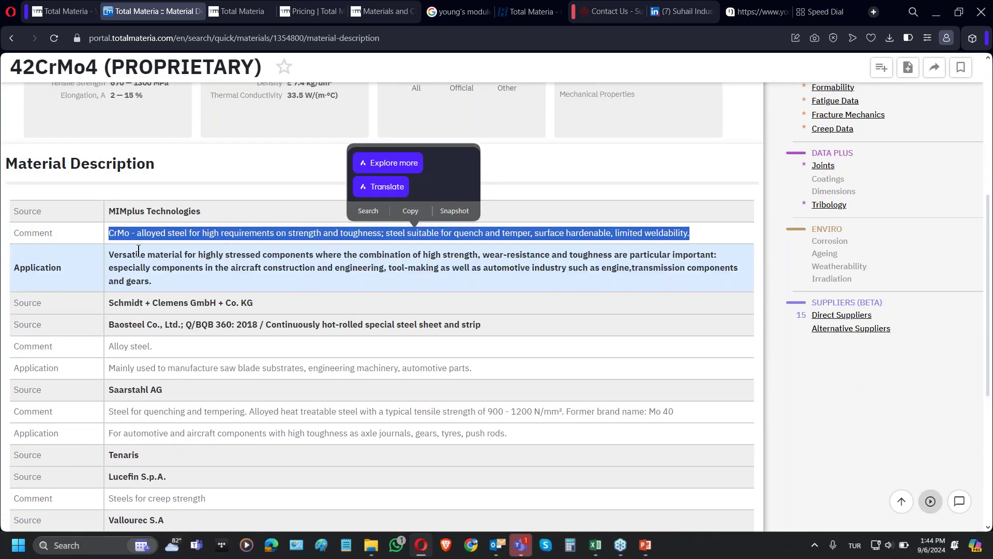
click(111, 254)
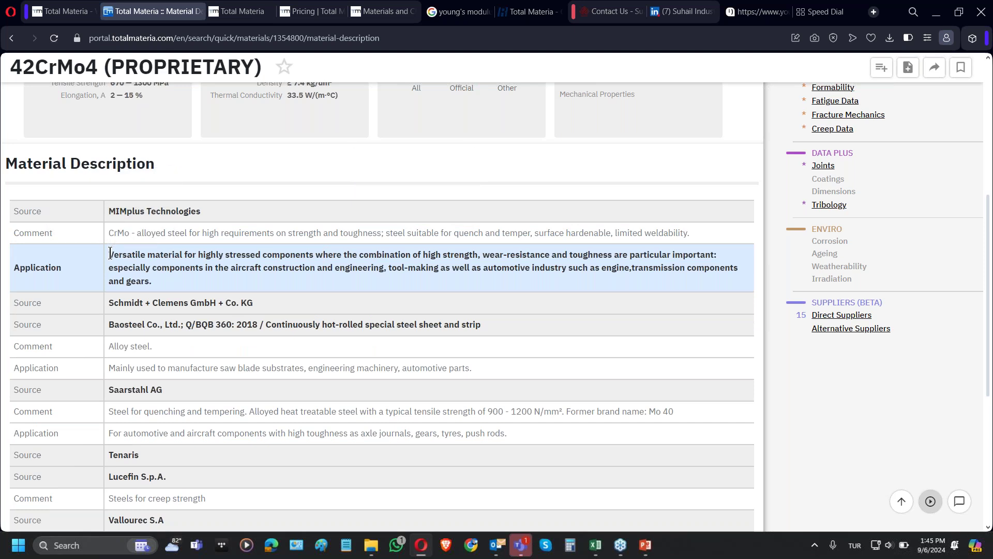
drag(111, 254, 175, 281)
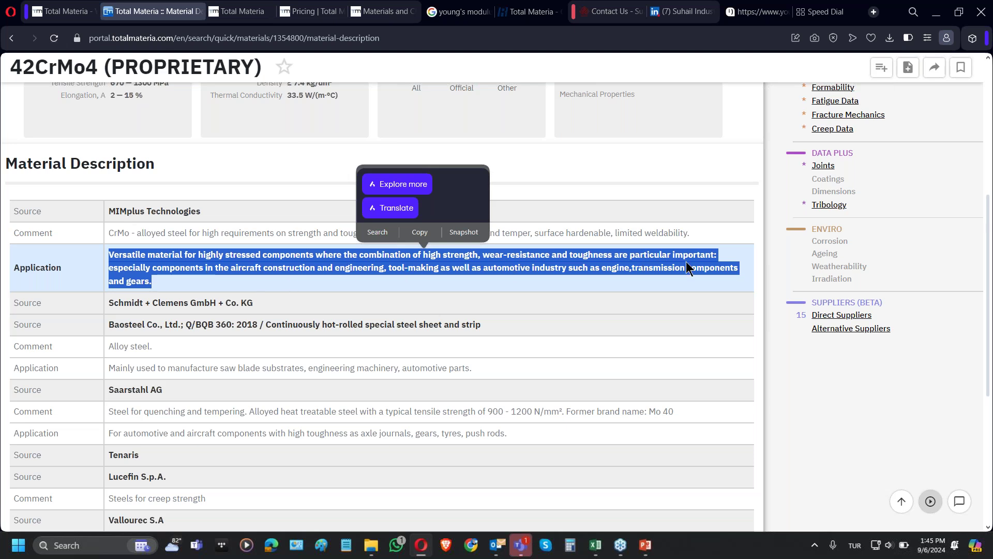
Go to Advanced Search and review the materials listed for the full text search "Bi-metal"
scroll(648, 306, up, 5)
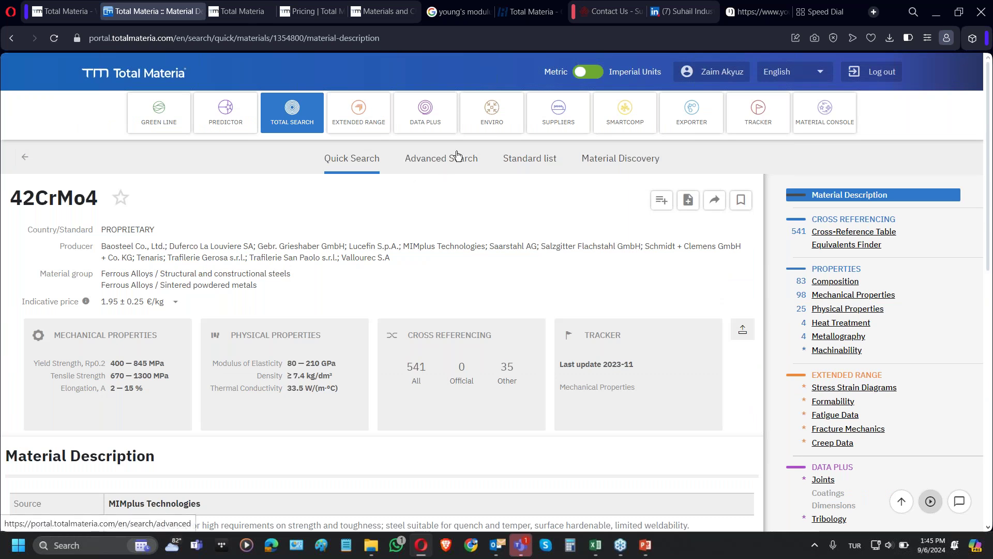
click(455, 157)
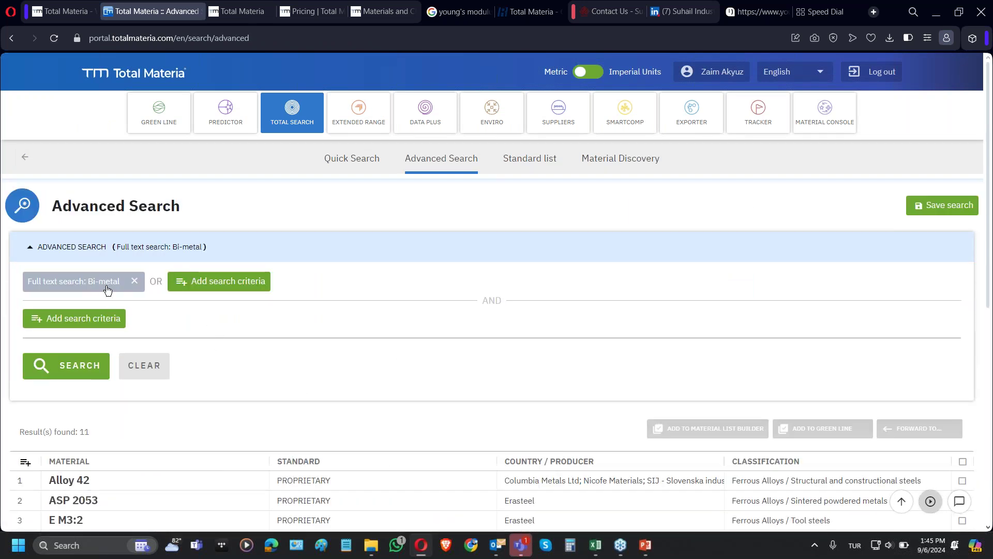
scroll(214, 365, down, 1)
scroll(213, 366, down, 2)
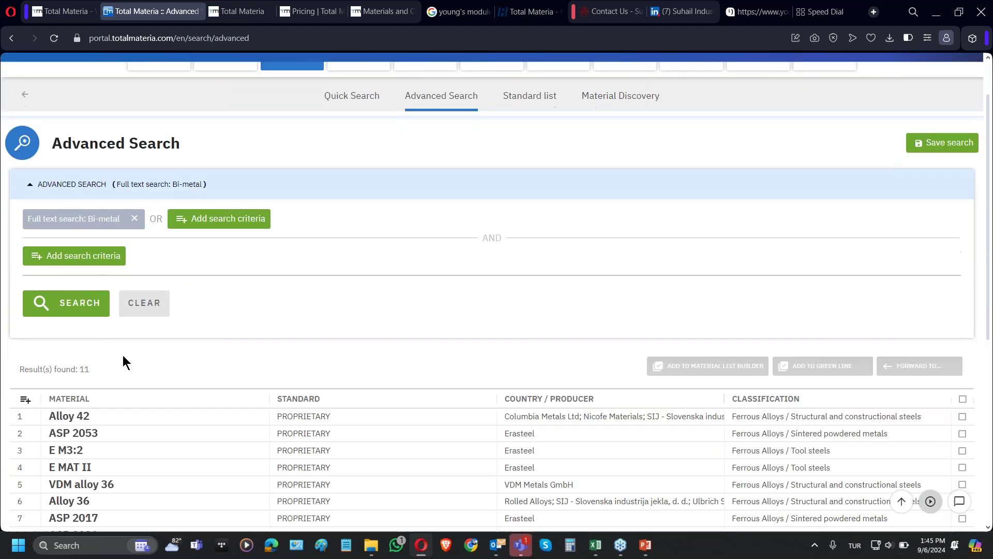
scroll(404, 411, down, 2)
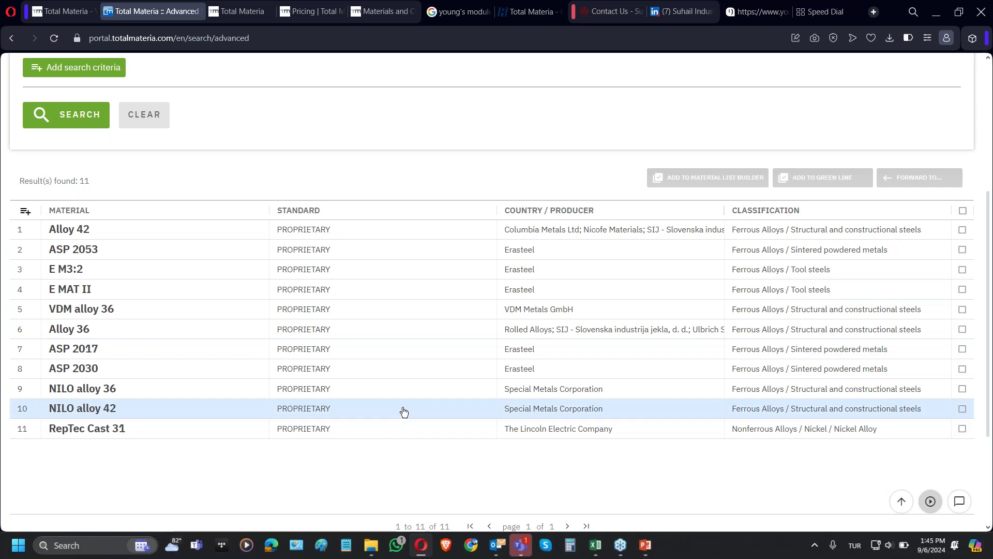
scroll(404, 411, up, 2)
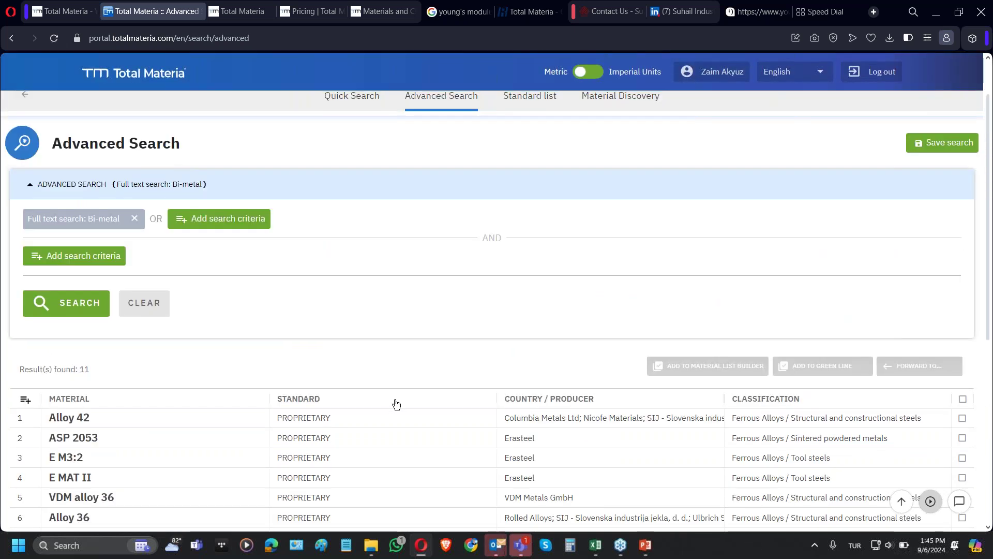
scroll(446, 210, up, 1)
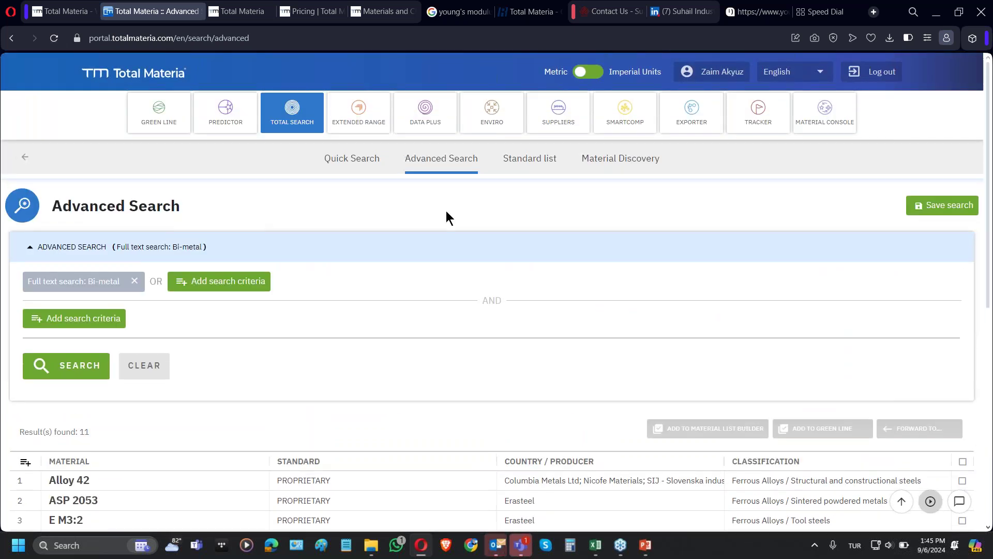
Start an additional search criterion alongside the Bi-metal one and view the elements available under Chemical Composition (%)
click(207, 287)
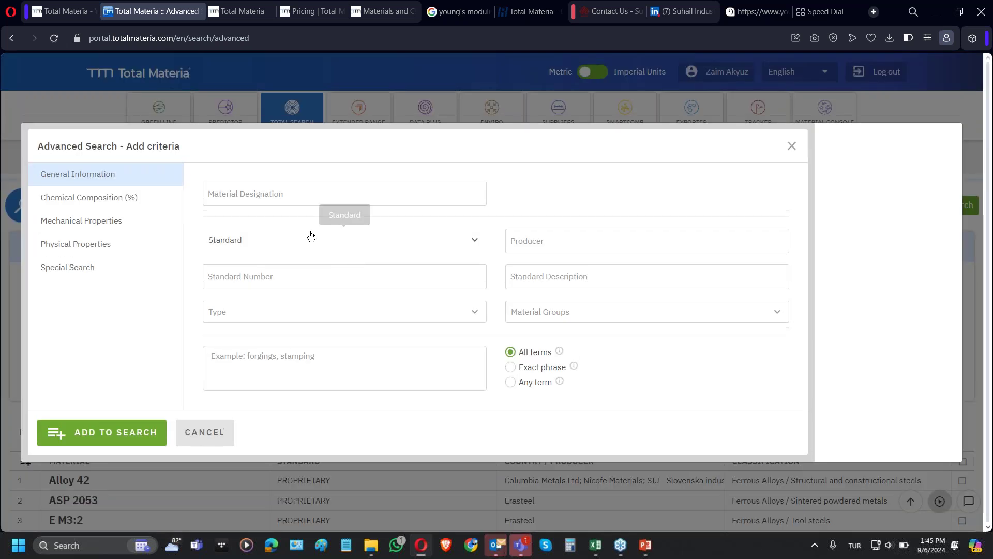
click(85, 197)
click(212, 254)
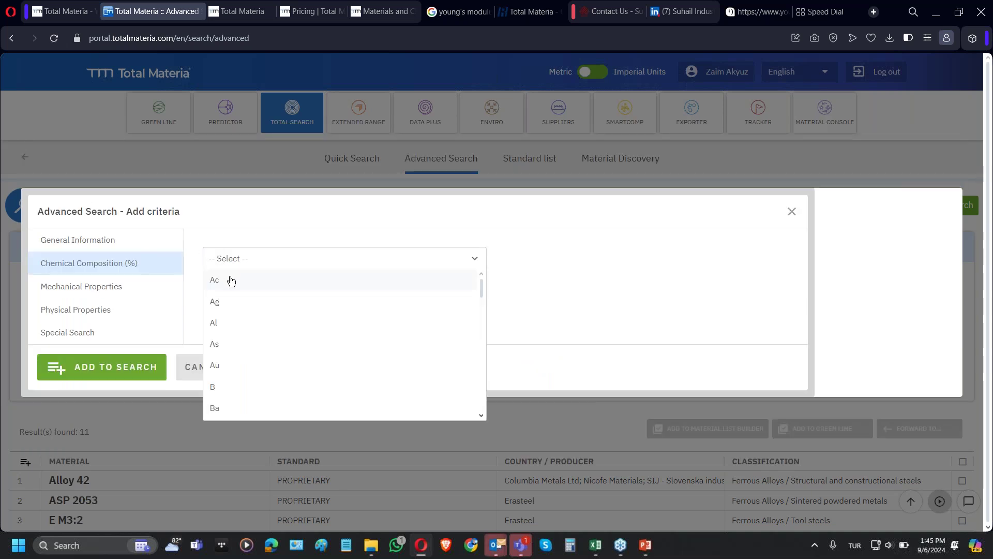
click(192, 240)
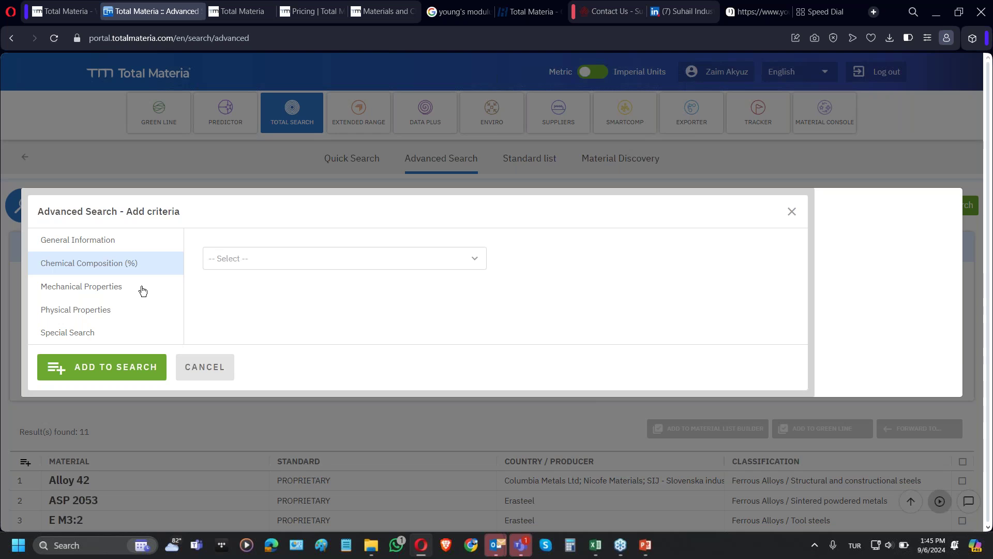
Select Yield Strength and Tensile Set as Mechanical Properties criteria for the advanced search
click(123, 287)
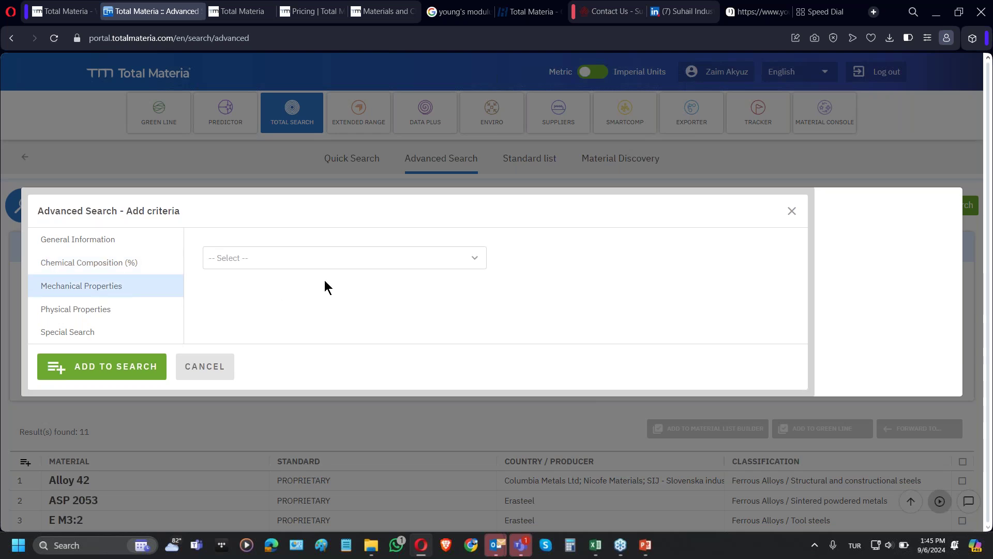
click(314, 265)
scroll(395, 301, down, 7)
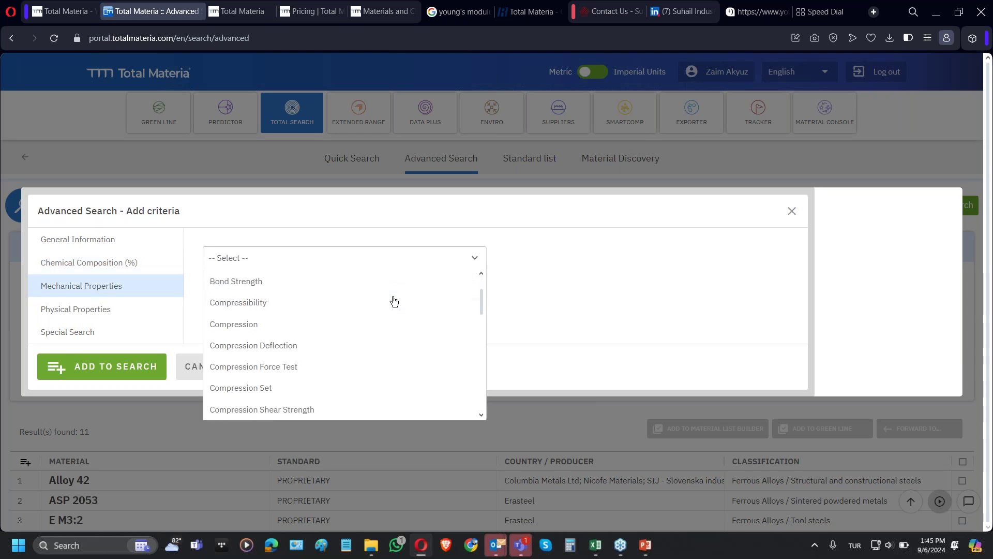
scroll(397, 307, down, 5)
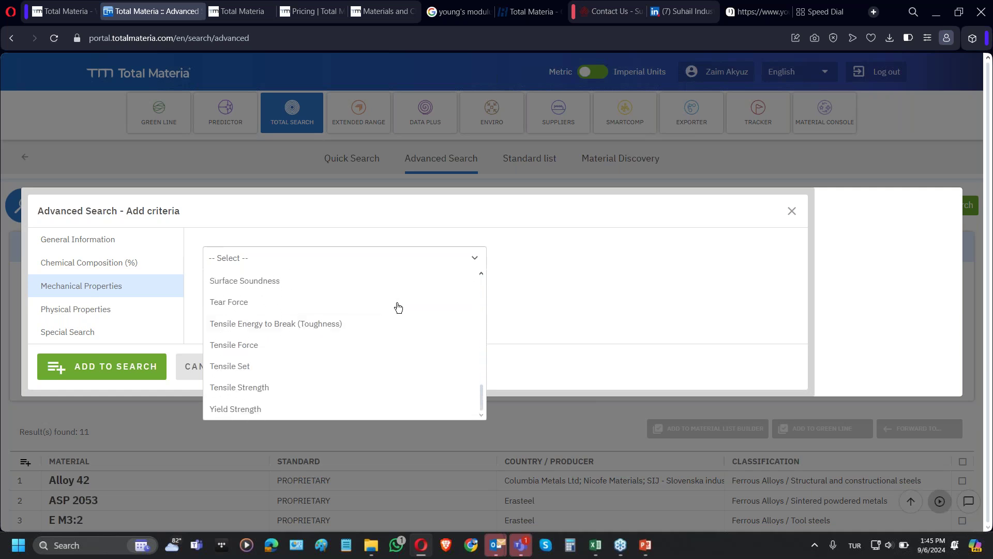
click(223, 417)
click(406, 248)
scroll(351, 336, down, 5)
scroll(352, 337, down, 12)
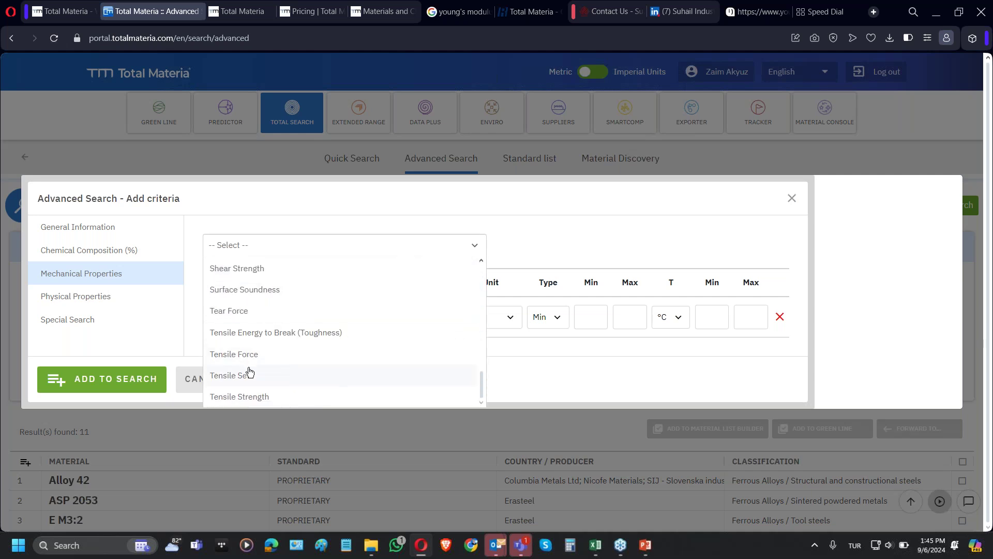
click(251, 373)
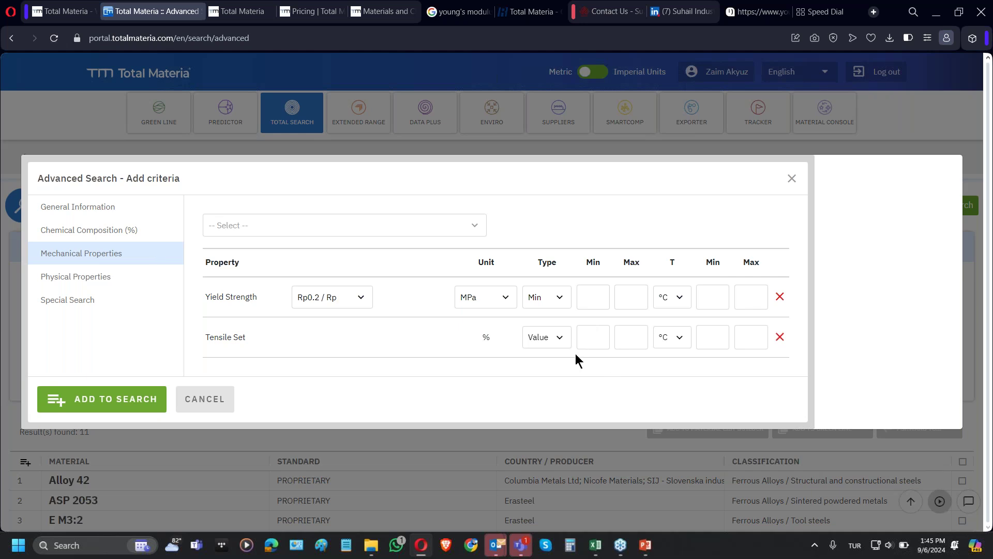
Browse the properties available as search criteria under Physical Properties
click(92, 279)
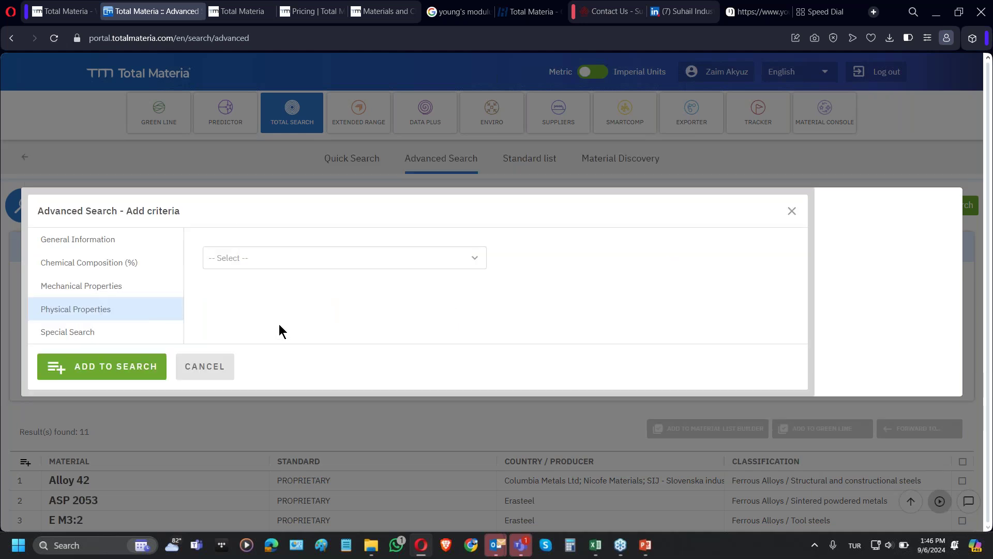
click(281, 268)
scroll(311, 305, down, 5)
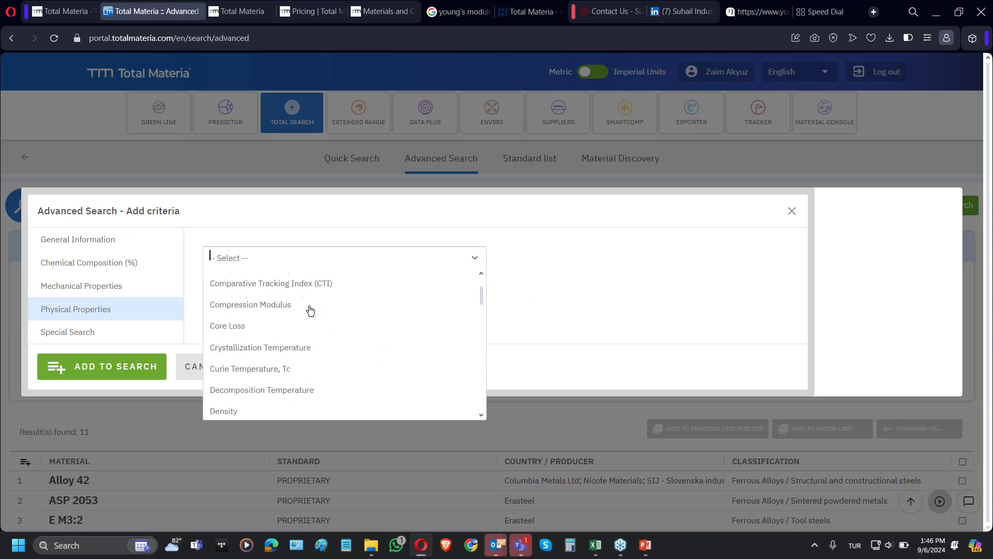
scroll(313, 316, down, 10)
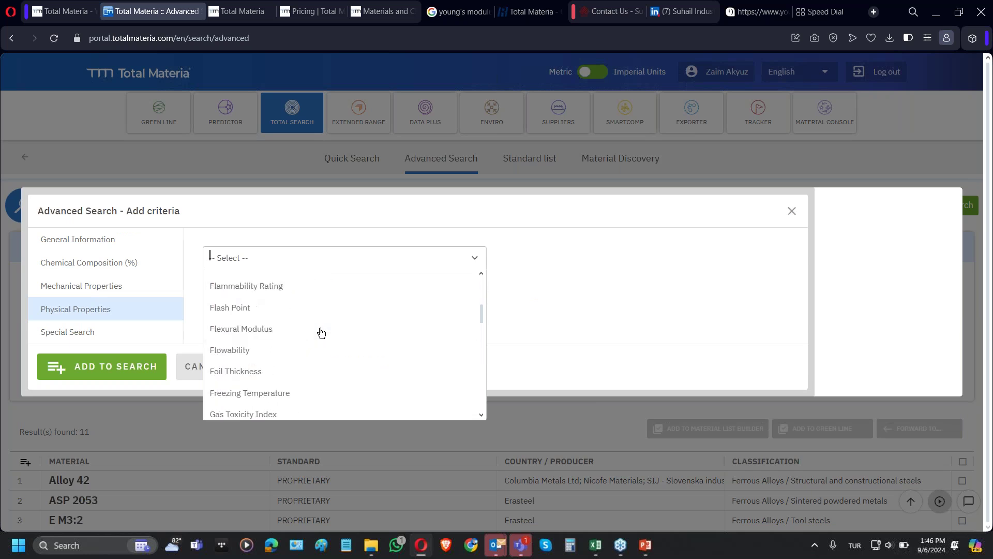
scroll(321, 336, down, 10)
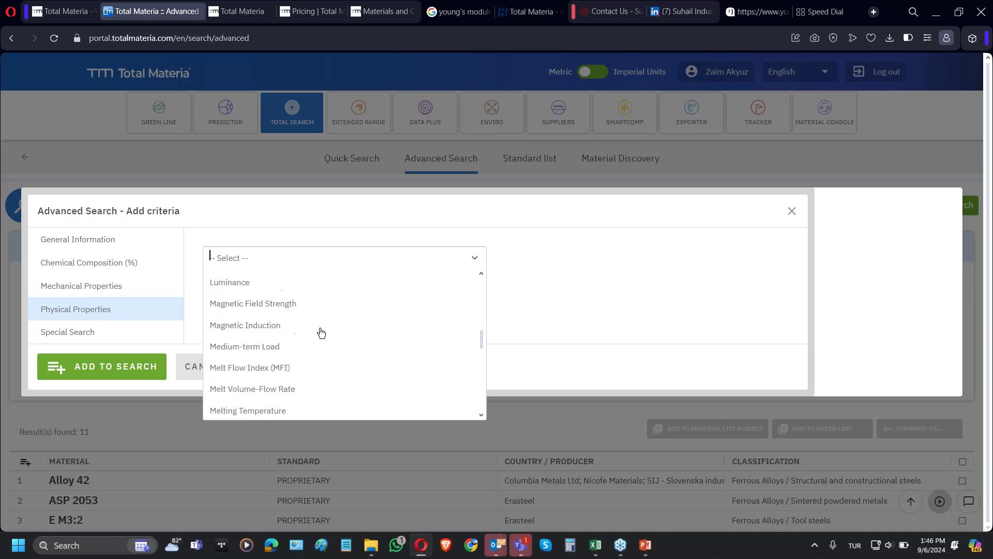
scroll(325, 351, down, 10)
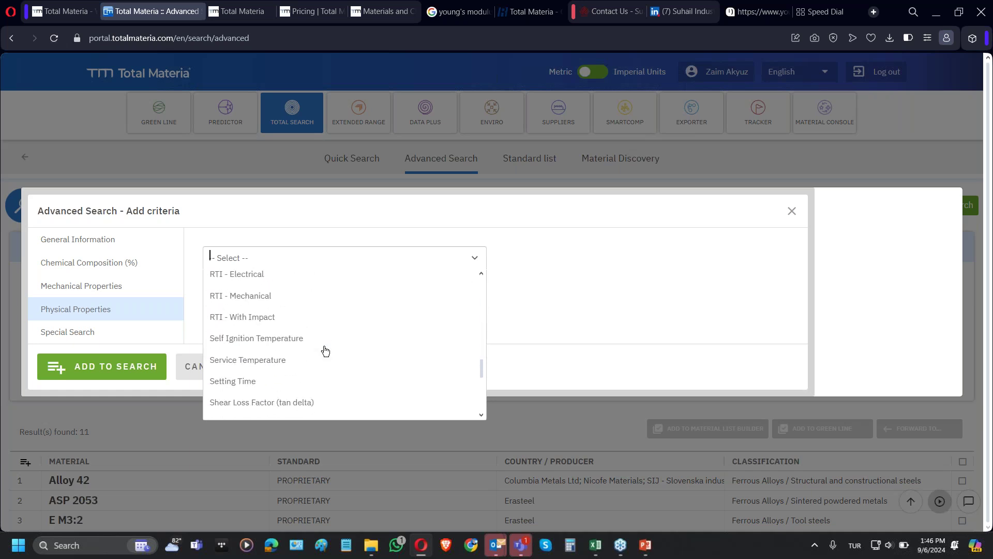
scroll(231, 345, down, 1)
Add Special Search criteria for Hardenability, Tempering, TTT and CCT Modified diagrams, plus Metallography Data, Machinability Data and Magnetic Properties
click(68, 332)
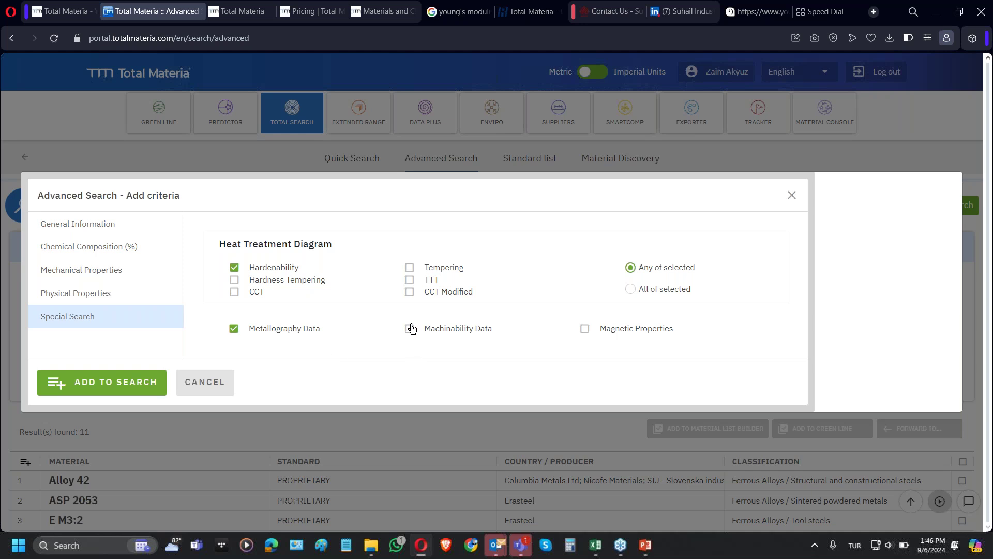
click(411, 292)
click(586, 330)
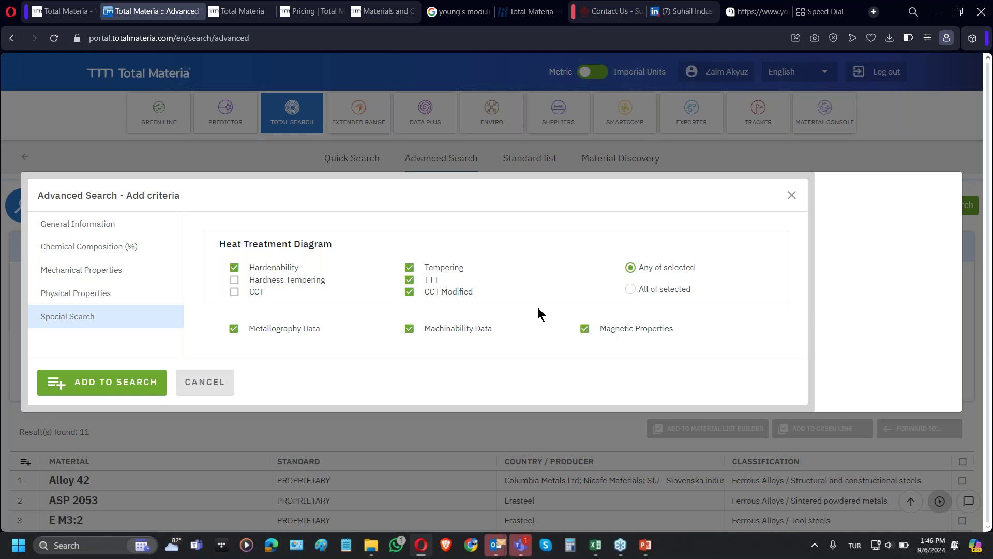
click(130, 386)
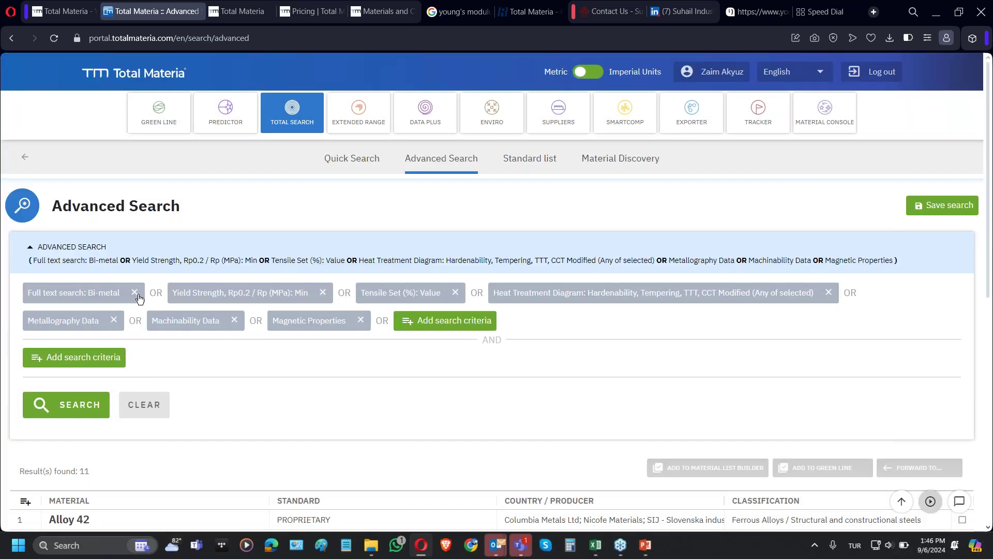
Remove the Bi-metal, Yield Strength and Tensile Set criteria and run the advanced search
click(134, 293)
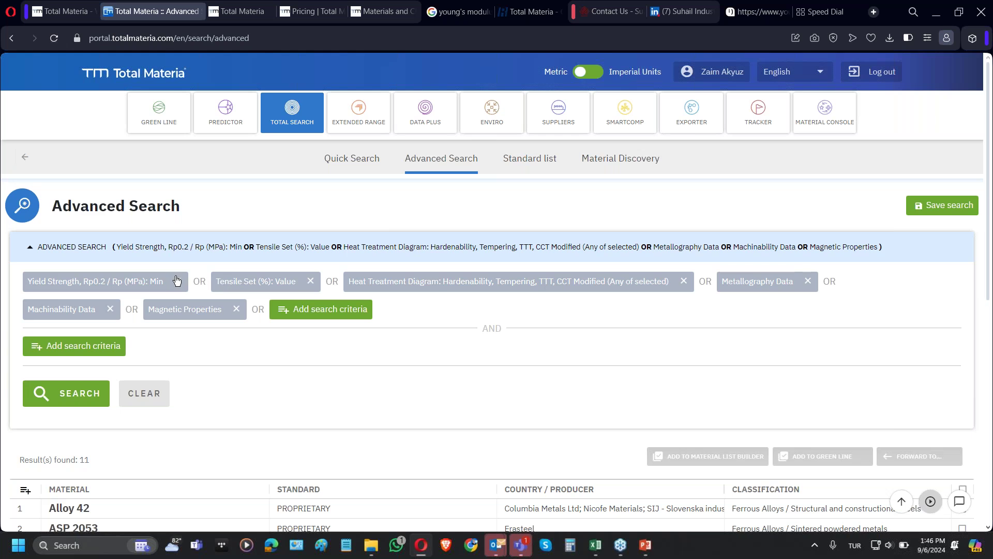
click(177, 280)
click(122, 281)
click(67, 368)
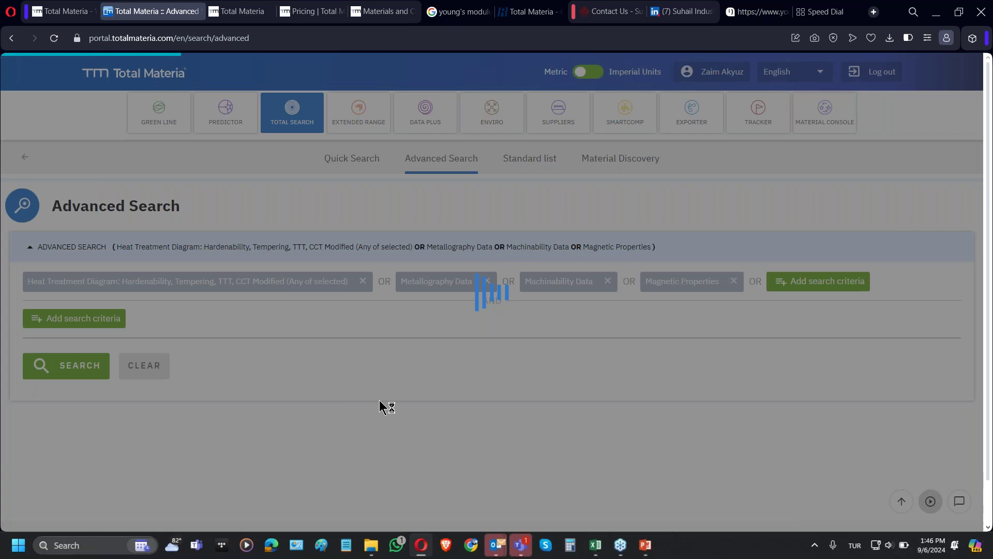
Open the DIN cast iron 0.6025 from the search results and view its metallography images
scroll(379, 407, down, 1)
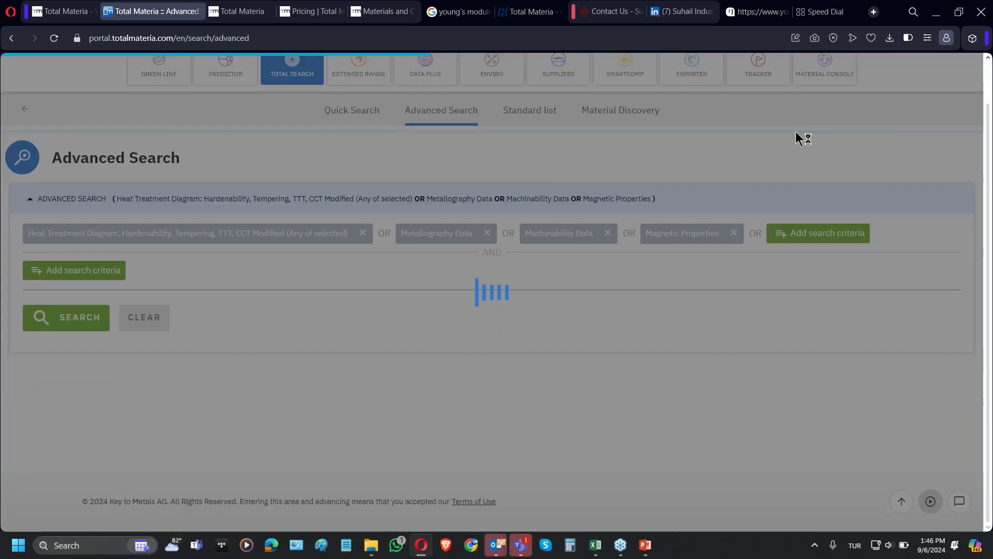
scroll(103, 415, down, 5)
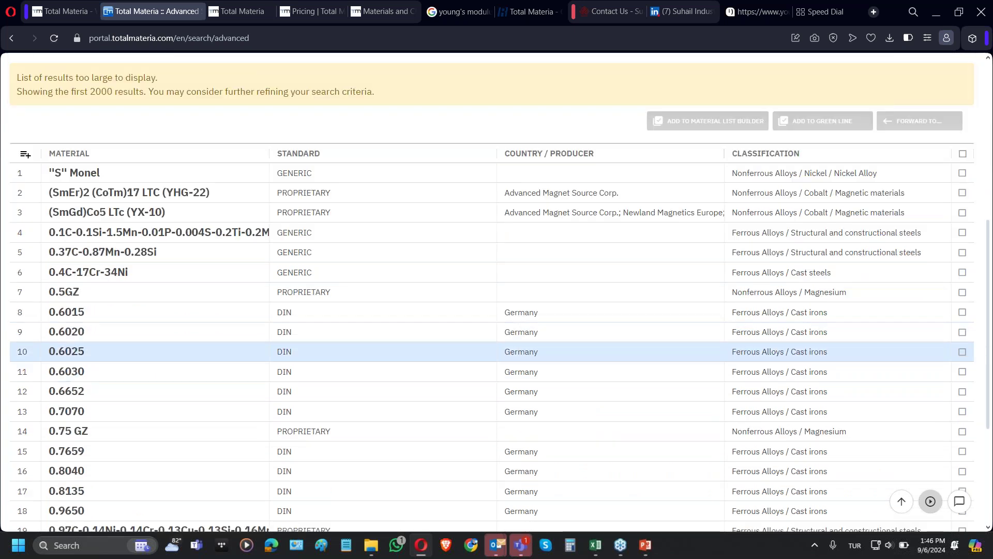
click(72, 367)
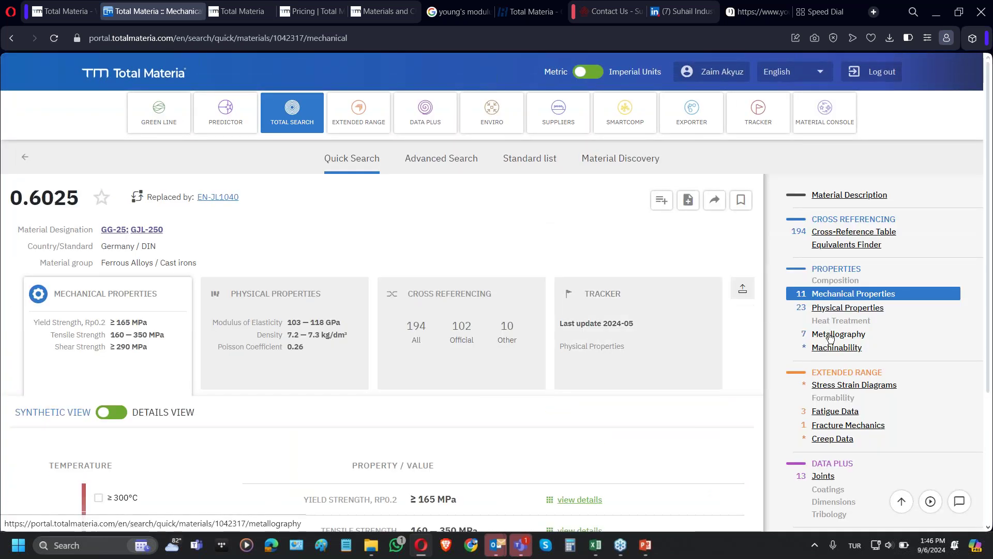
click(833, 334)
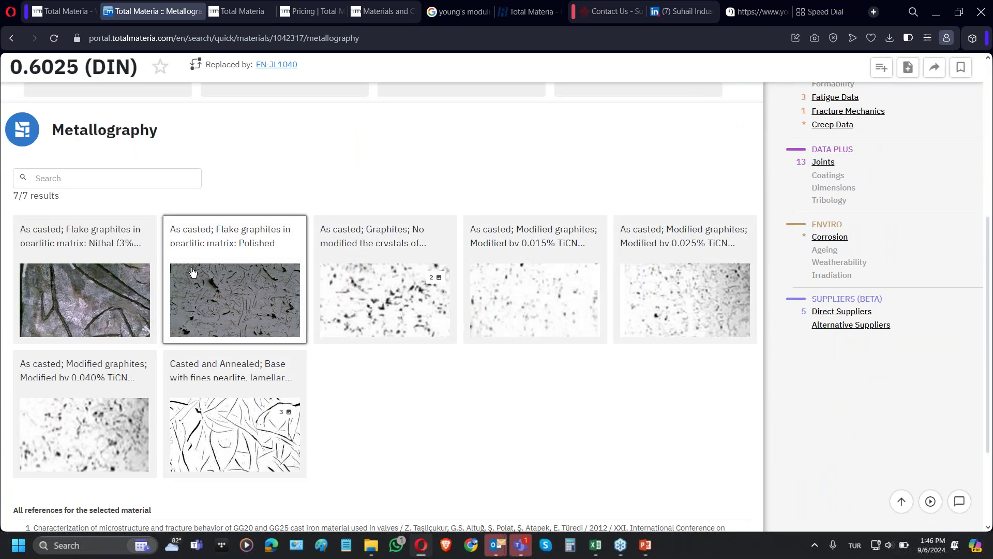
scroll(577, 440, up, 4)
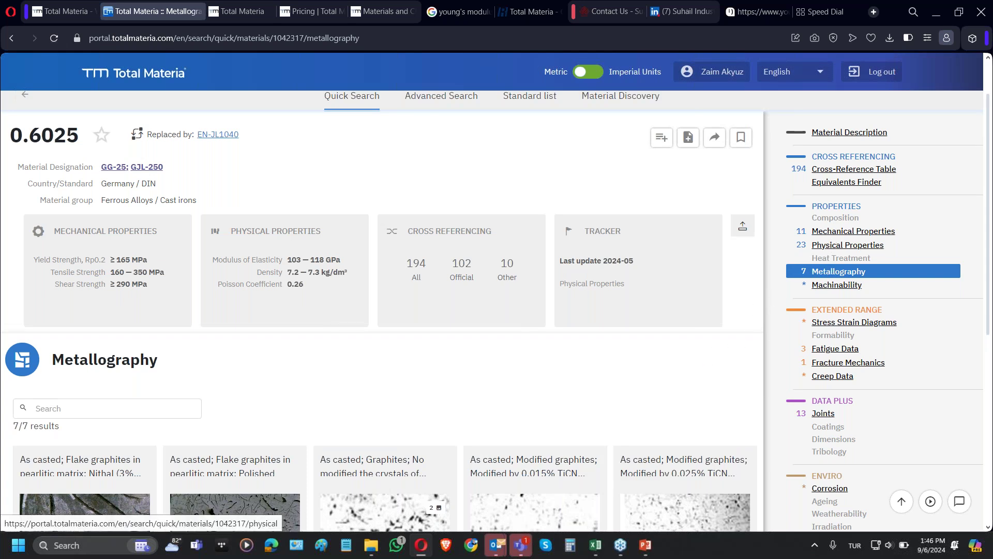
View the Cross-Reference Table and Joints data of material 0.6025, and return to Total Search
click(836, 237)
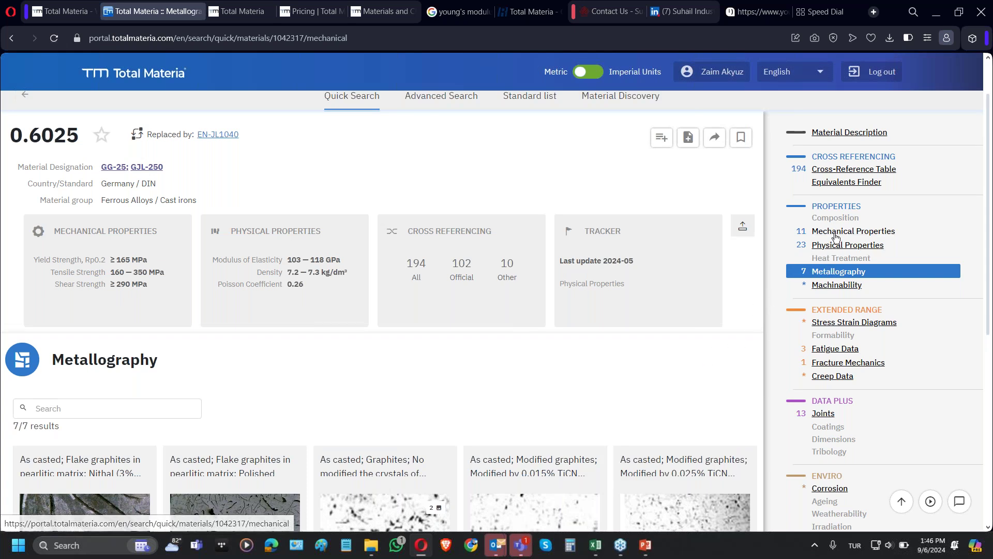
click(814, 174)
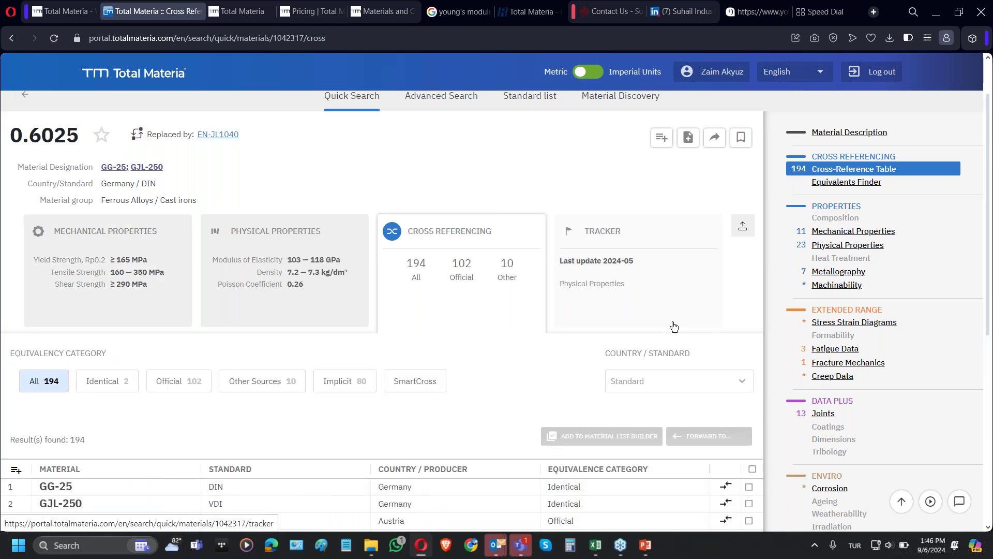
scroll(673, 326, down, 2)
click(824, 287)
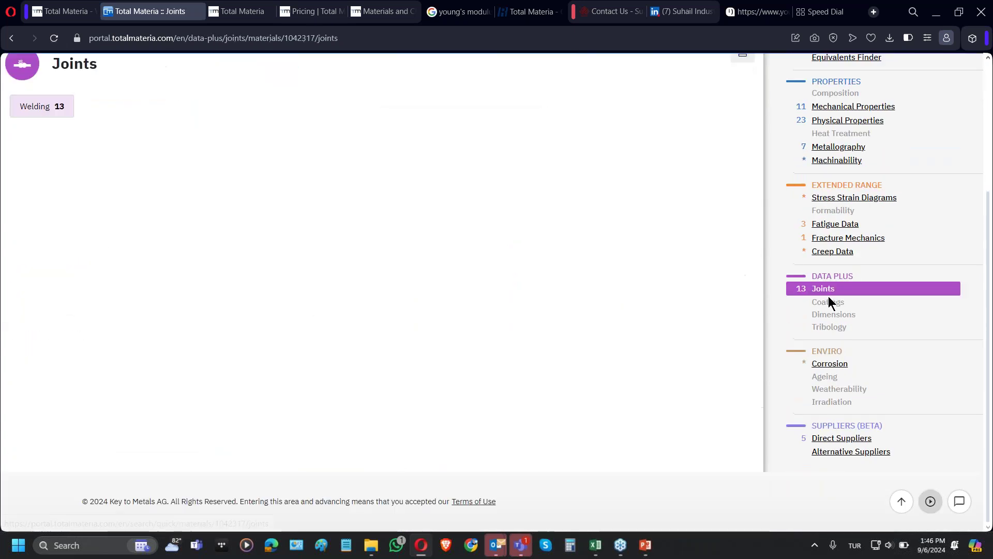
scroll(621, 300, up, 5)
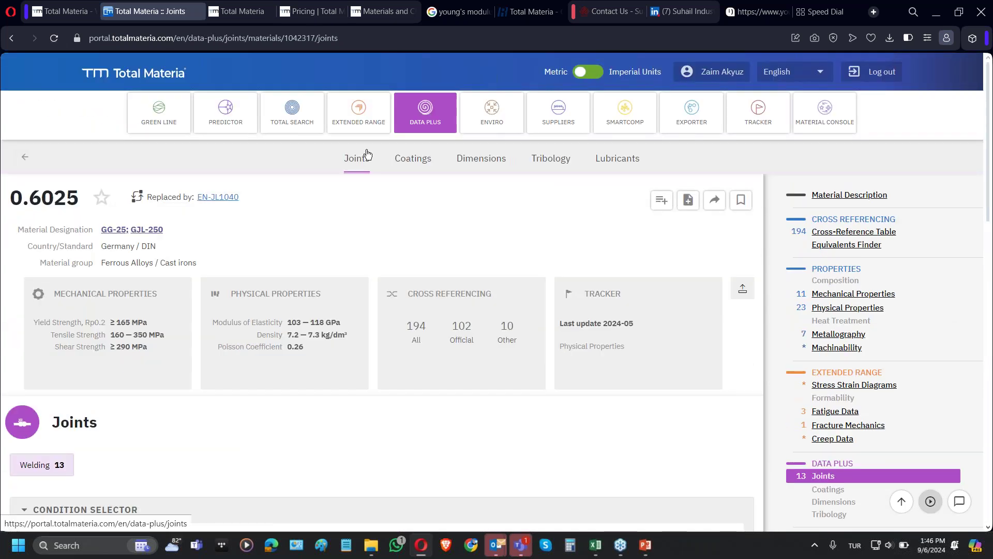
click(367, 155)
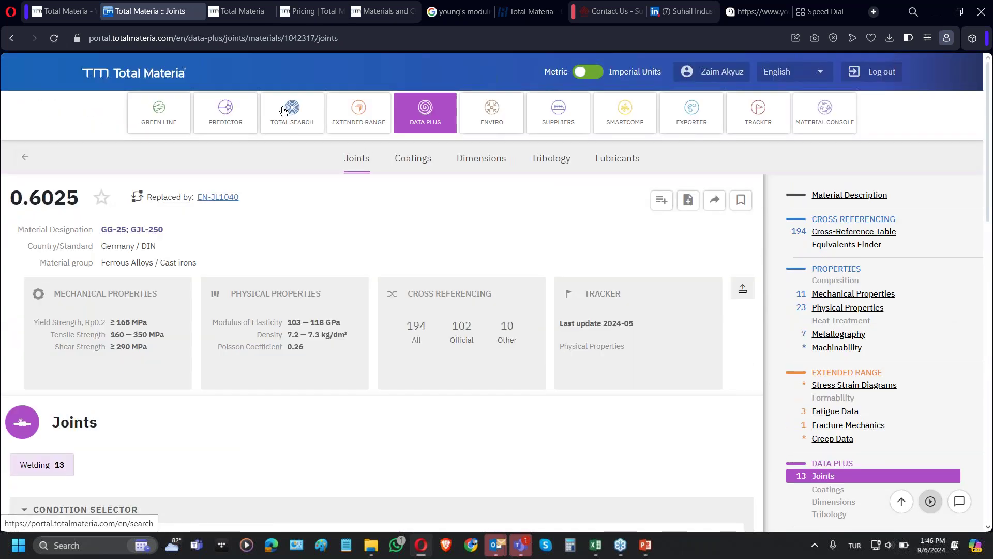
scroll(332, 368, down, 2)
scroll(329, 369, up, 5)
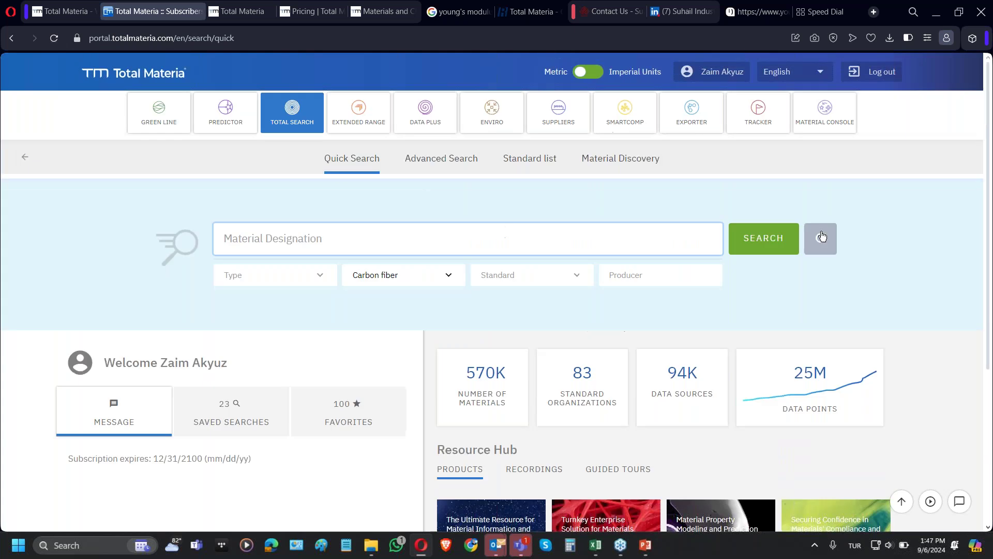
Open the Predictor and go back to its material composition step to review the stainless steel's chemical composition
click(223, 110)
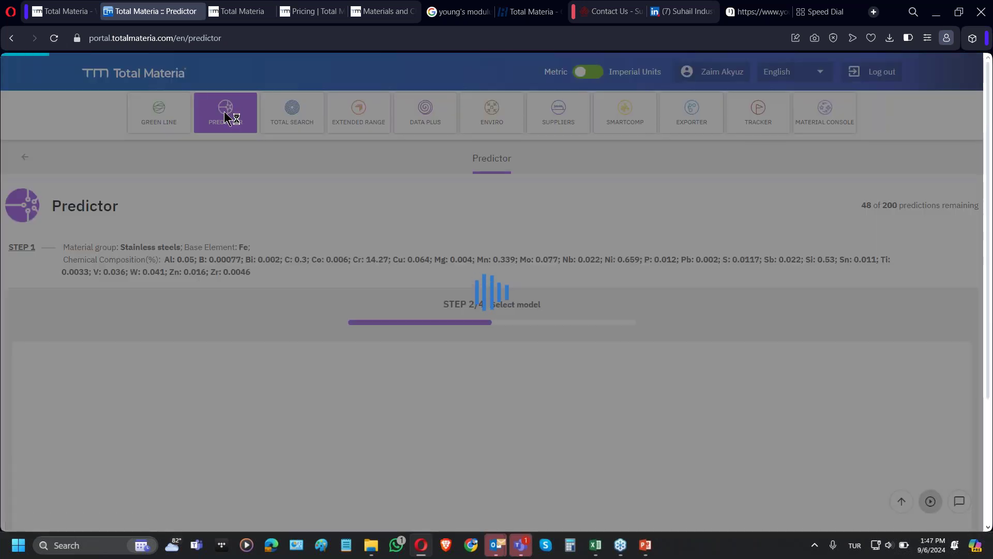
scroll(330, 224, down, 3)
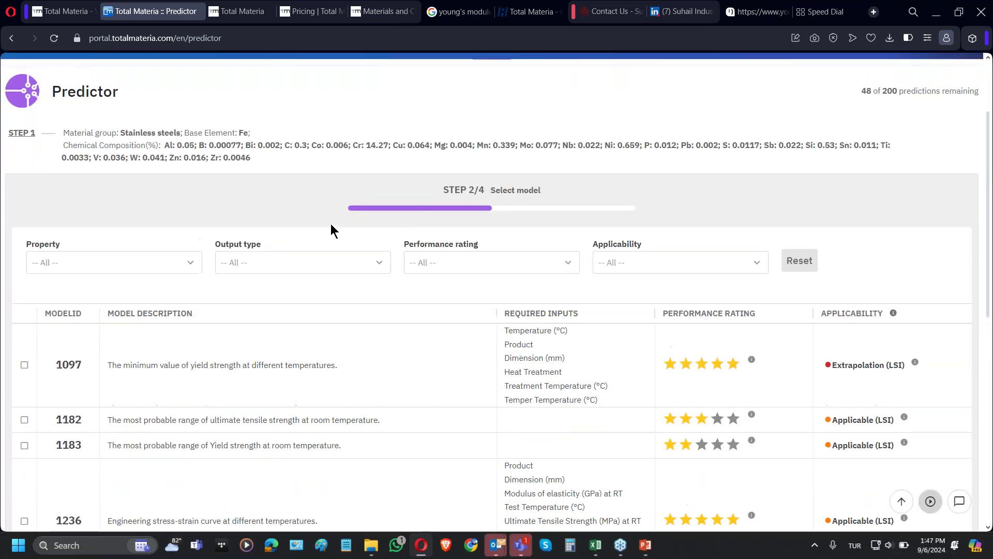
scroll(330, 224, up, 3)
scroll(257, 293, down, 5)
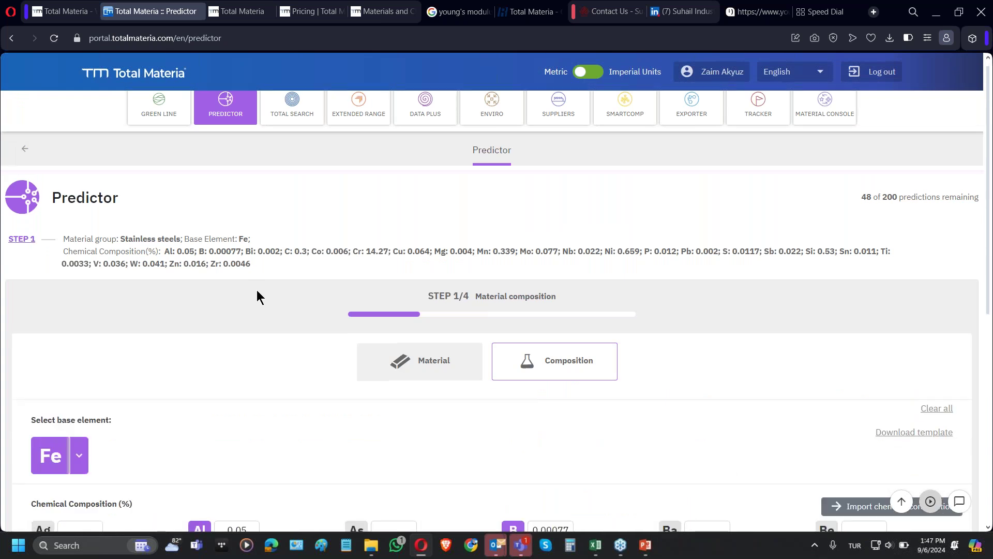
click(83, 209)
click(273, 213)
scroll(316, 222, down, 3)
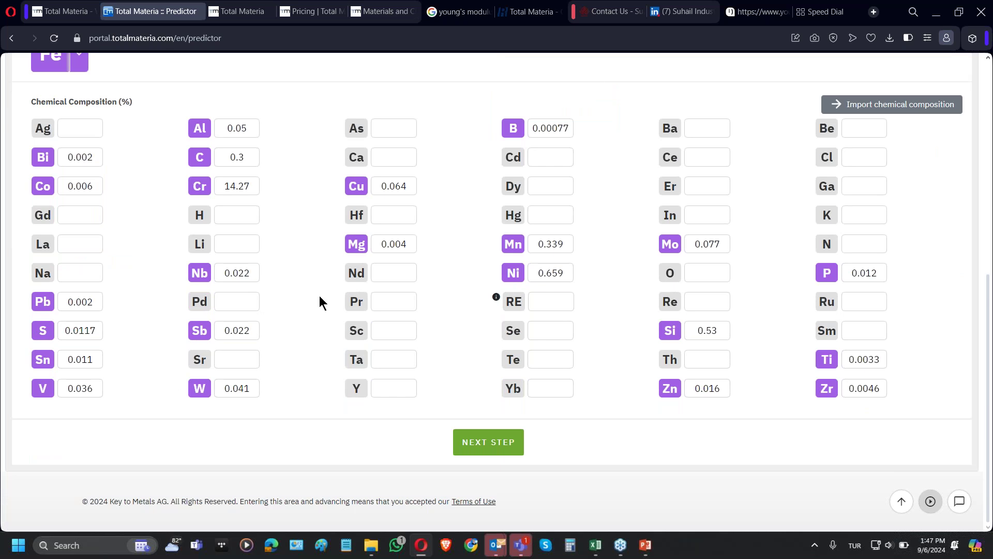
Continue to model selection, filter the prediction models by the Shear Modulus property, and select model 1296
click(513, 446)
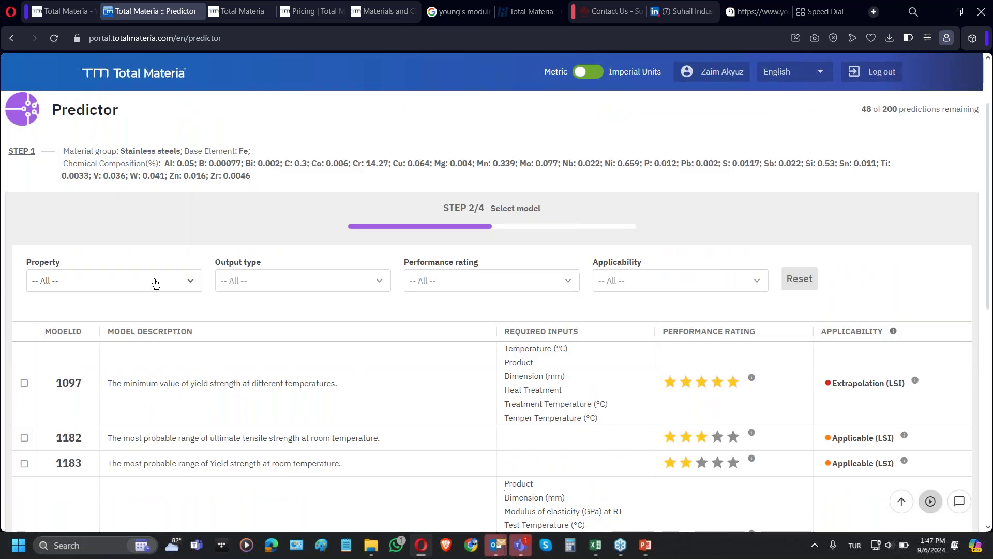
click(153, 281)
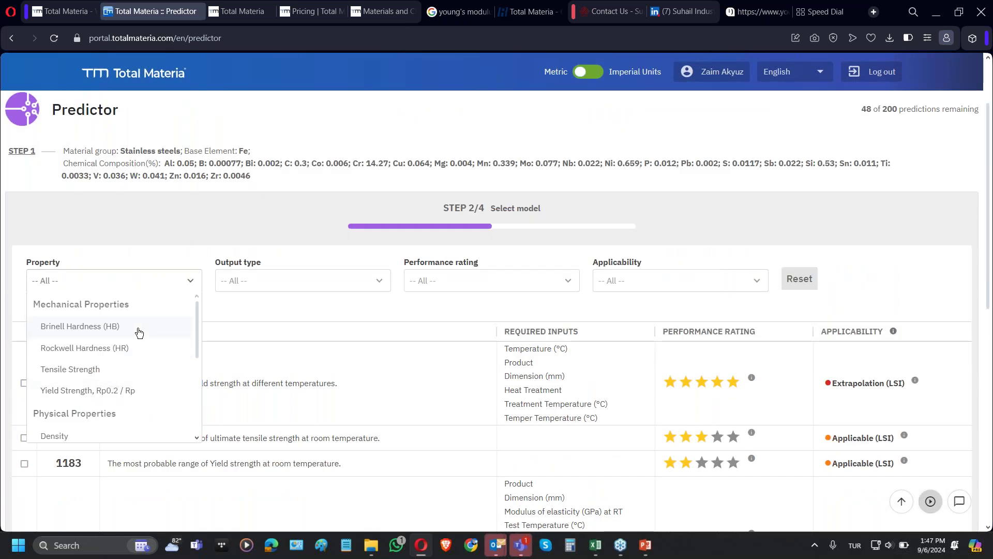
scroll(108, 329, down, 3)
scroll(108, 327, down, 2)
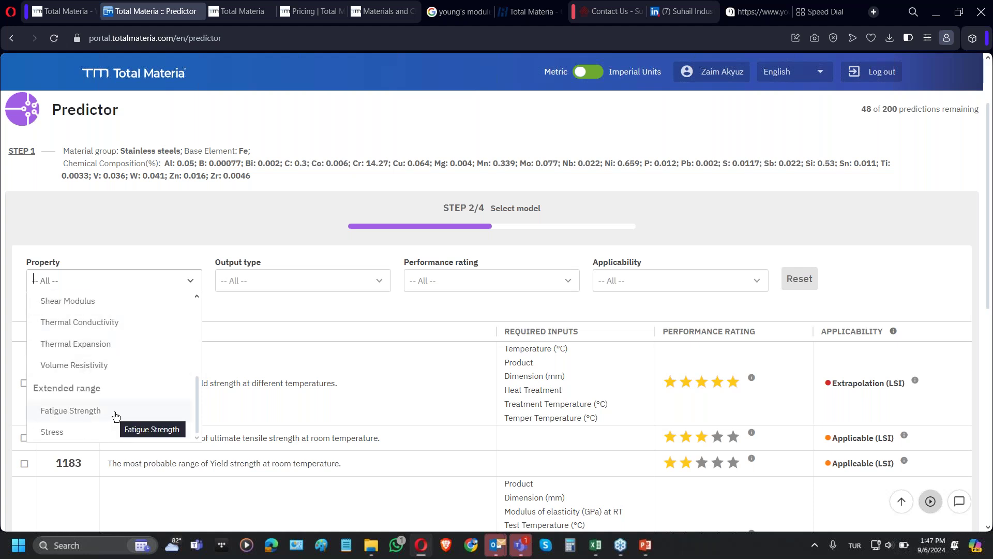
scroll(115, 417, down, 1)
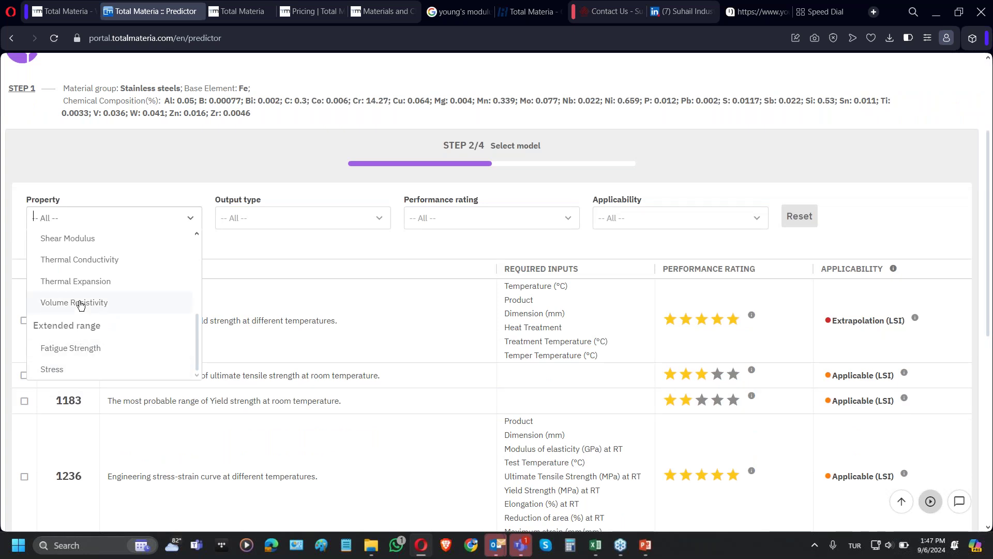
scroll(80, 305, up, 1)
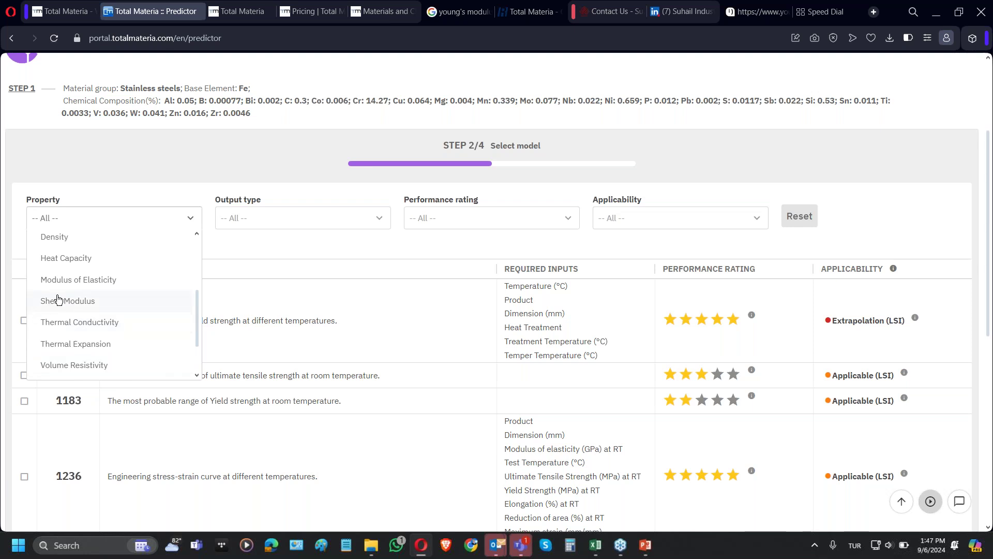
click(60, 300)
click(24, 292)
scroll(77, 303, up, 2)
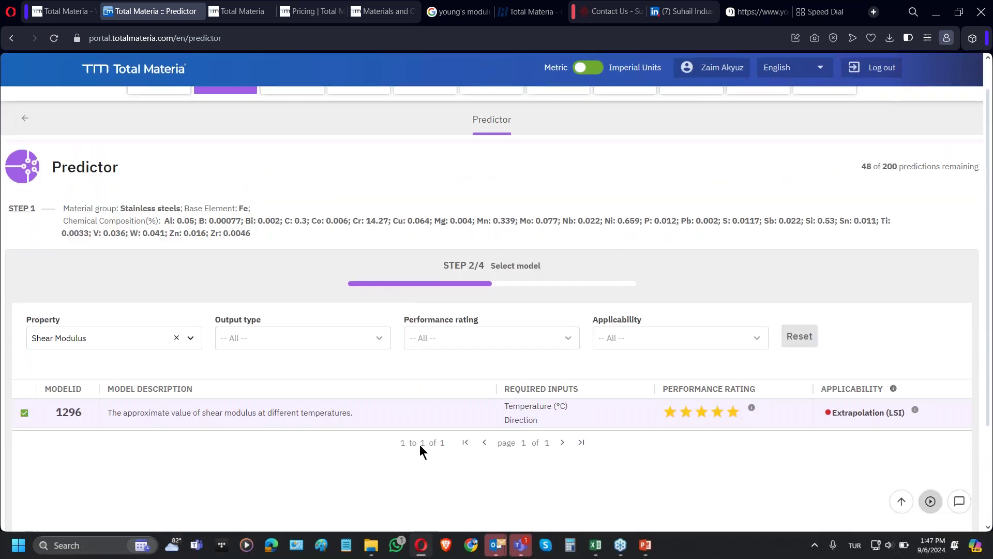
Set the direction to L (long) and run the multipoint shear modulus prediction from -24 to 1000 °C, proceeding despite the extrapolation
scroll(420, 445, down, 2)
click(511, 444)
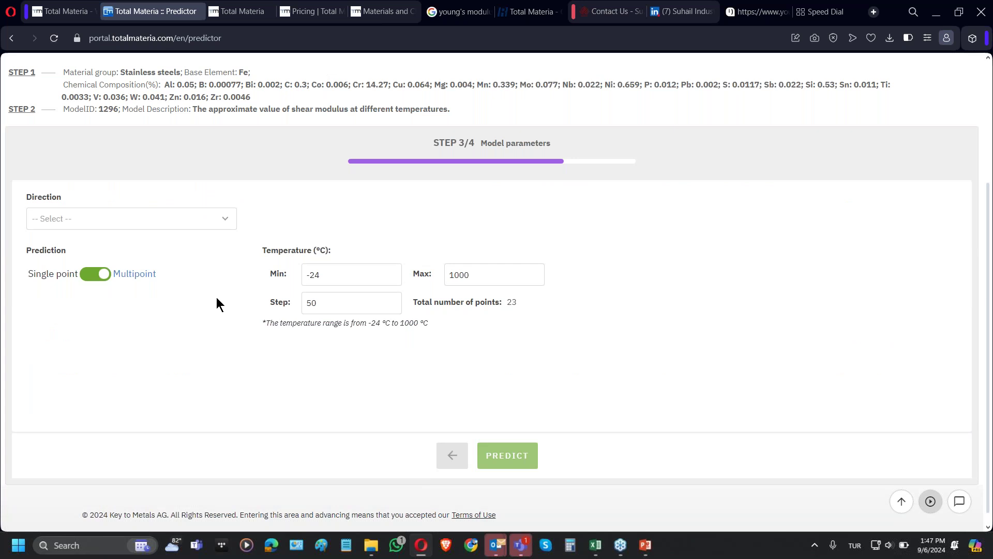
click(193, 223)
click(67, 239)
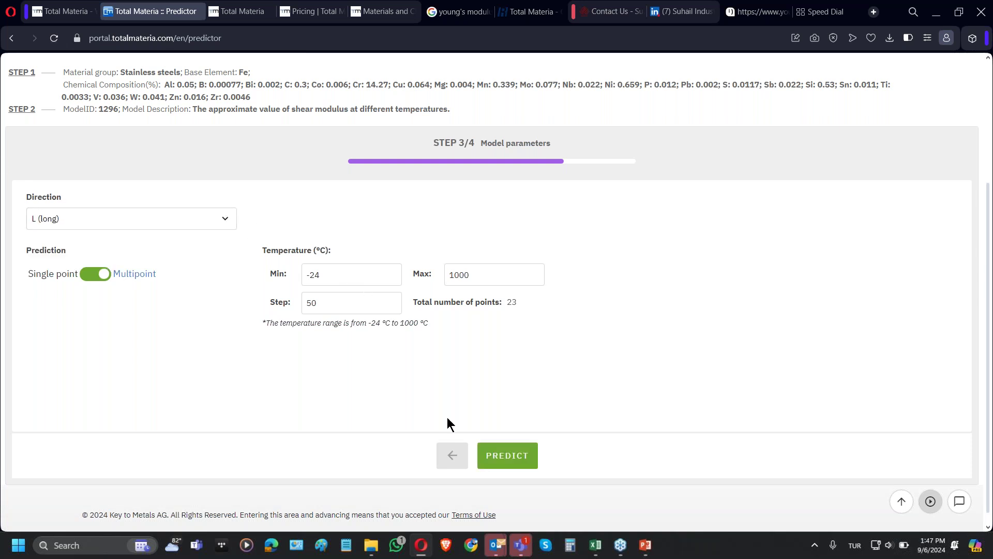
click(494, 460)
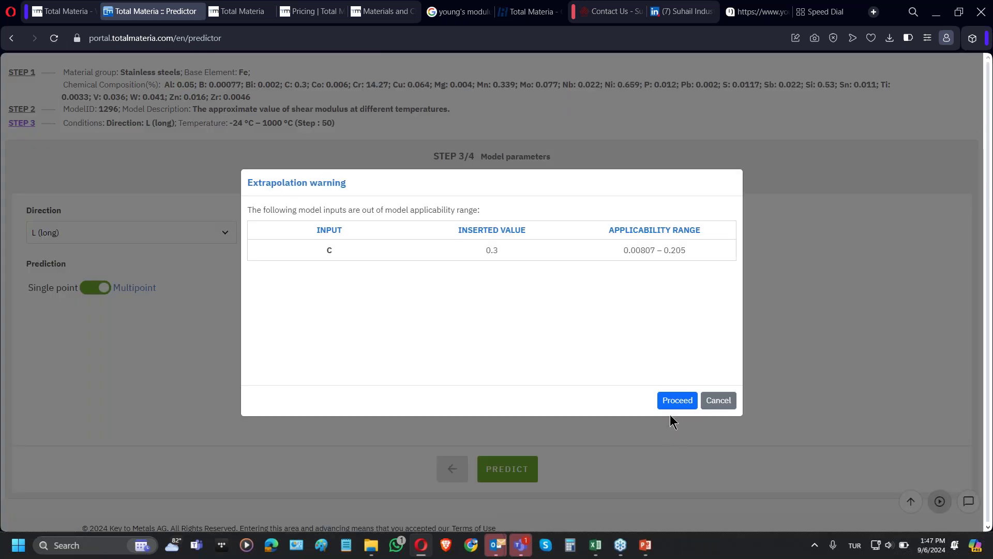
click(677, 400)
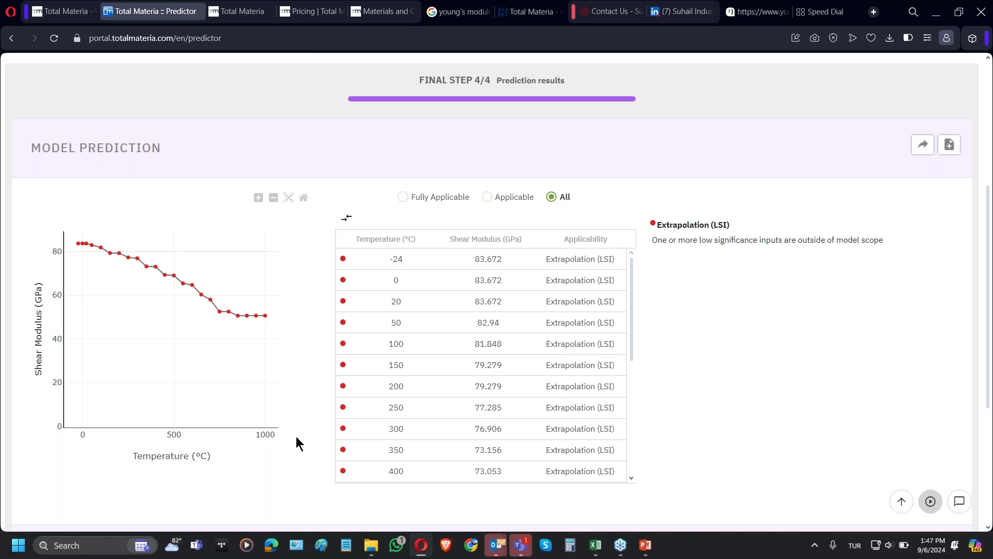
Review the shear modulus results under the Fully Applicable, Applicable and All filters, and examine the model testing performance
scroll(474, 363, down, 2)
scroll(473, 363, up, 2)
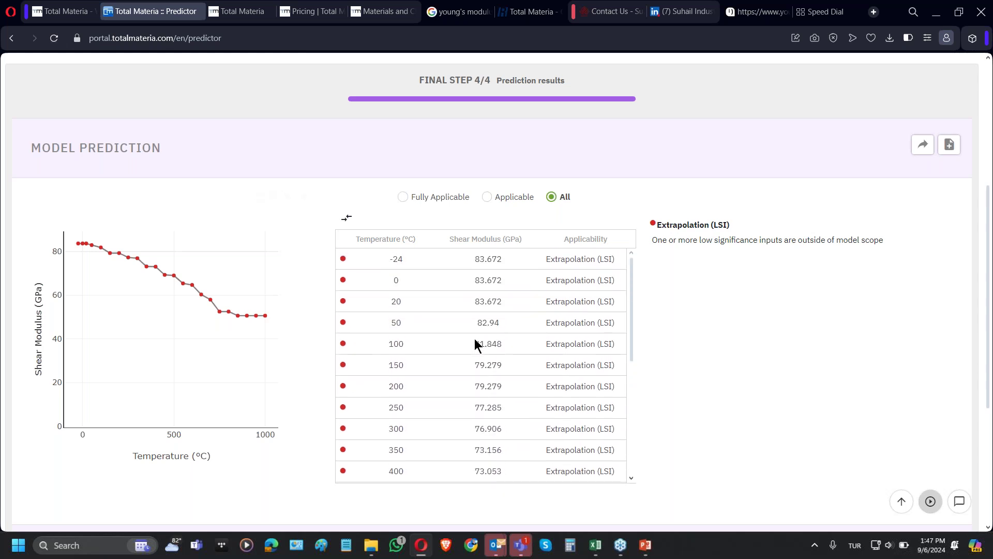
click(403, 198)
click(489, 198)
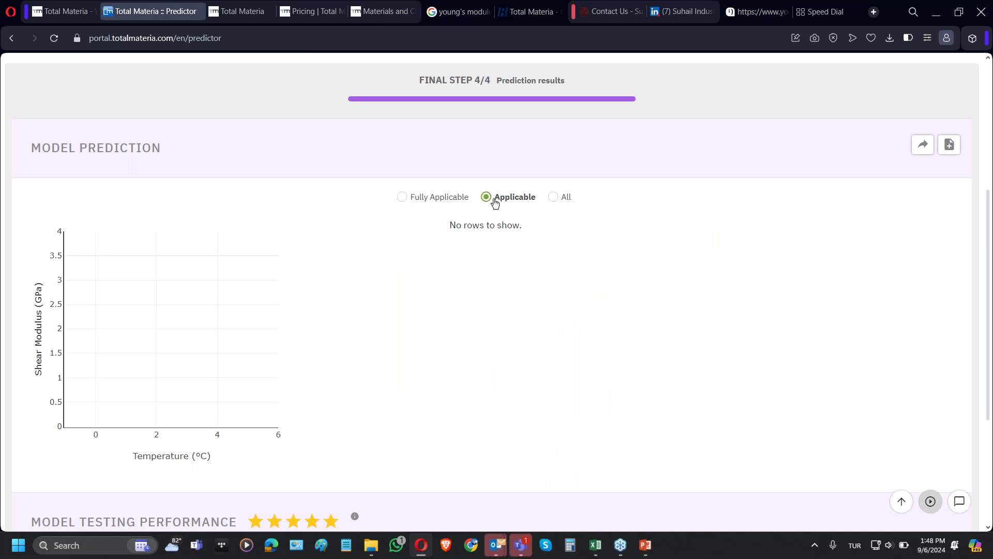
click(553, 199)
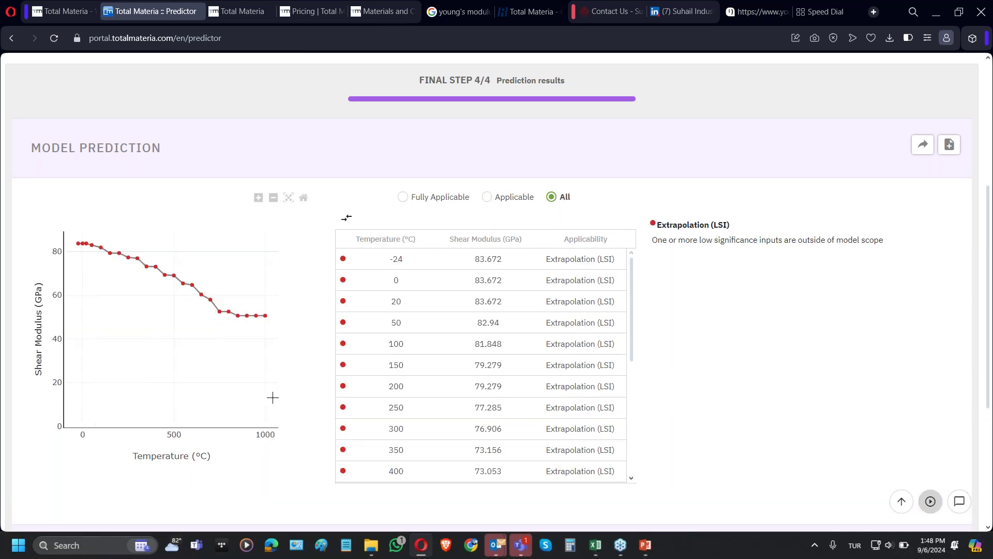
scroll(282, 398, down, 5)
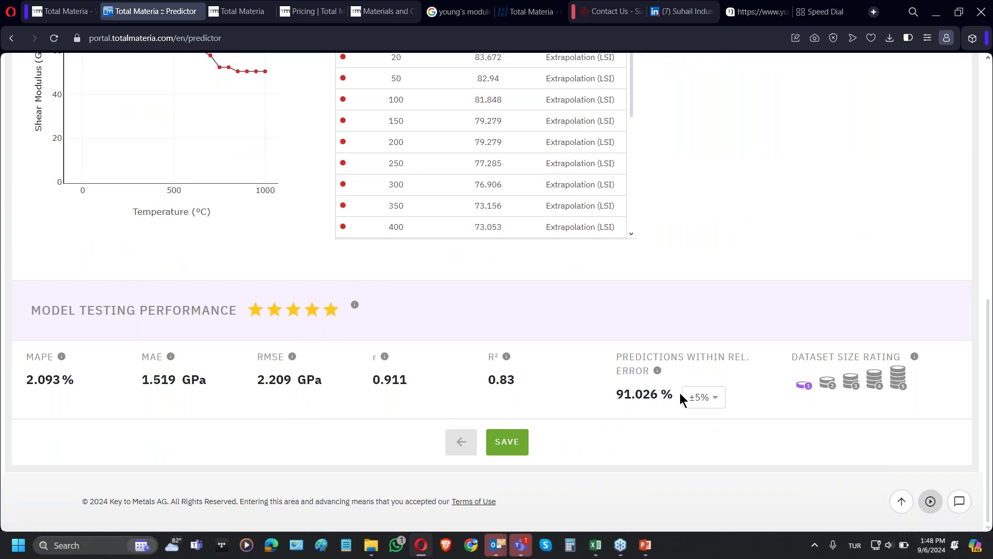
scroll(702, 427, up, 1)
scroll(686, 397, up, 8)
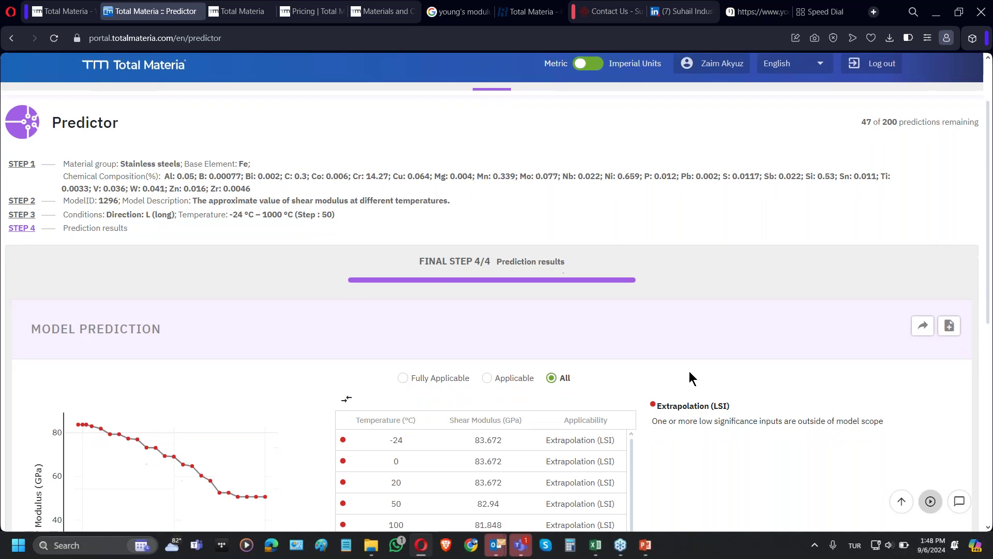
Add the predicted shear modulus curve to Diagram Comparison and return to the material composition step
scroll(348, 311, down, 2)
click(347, 289)
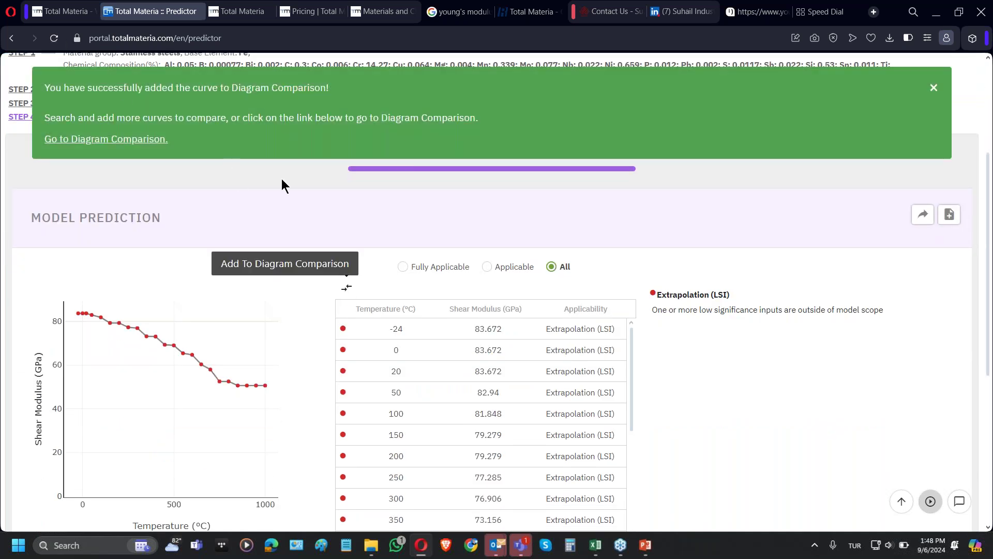
scroll(284, 223, up, 4)
click(22, 247)
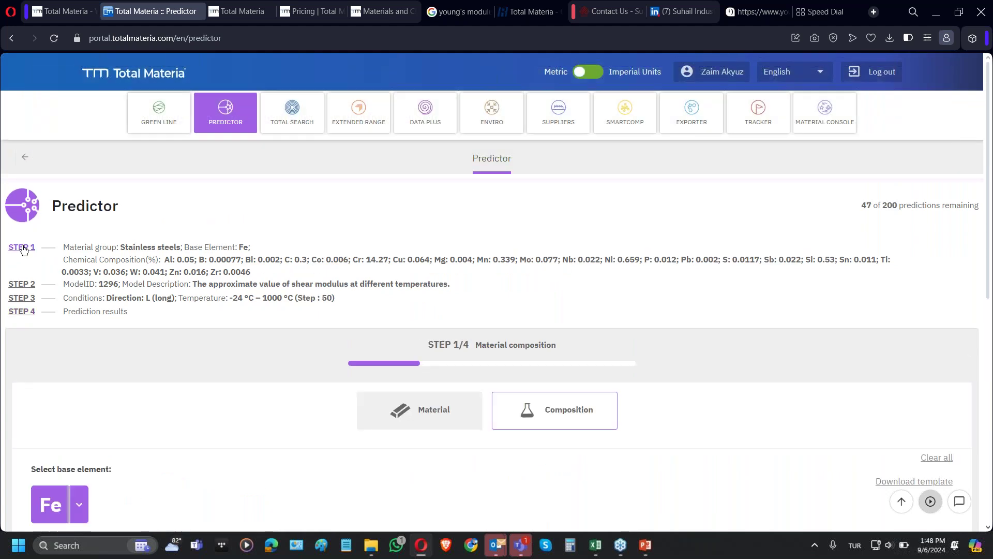
Change the chemical composition to 0.10% Al, 0.35% C and 12.27% Cr
scroll(170, 342, down, 8)
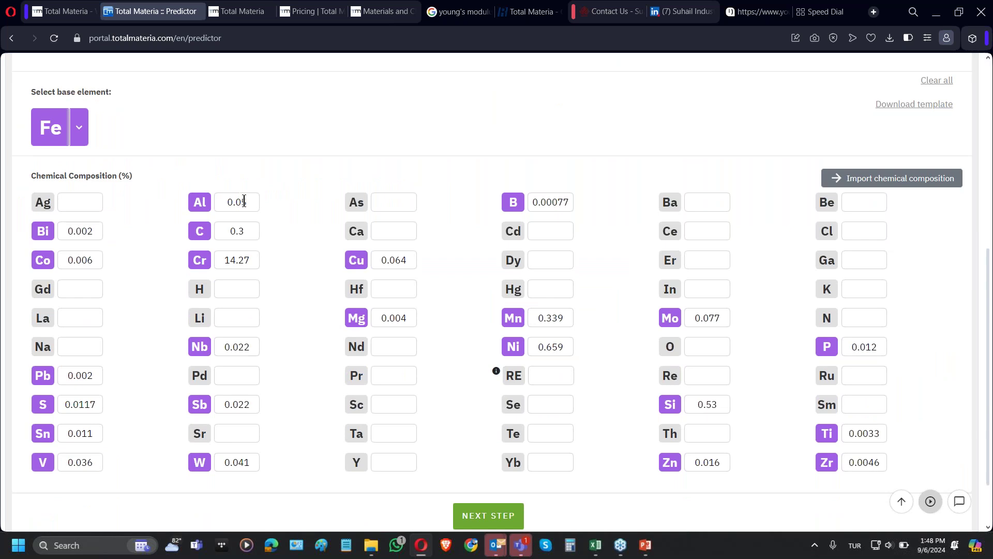
drag(248, 202, 237, 202)
text(10)
text(5)
scroll(318, 268, down, 2)
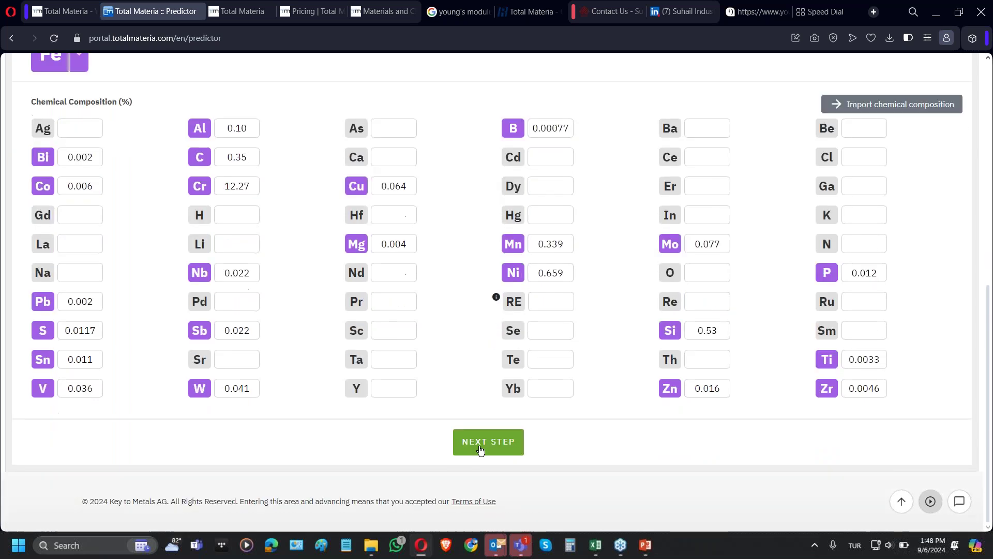
Run shear modulus model 1296 again with the edited composition and add its curve to Diagram Comparison
click(486, 443)
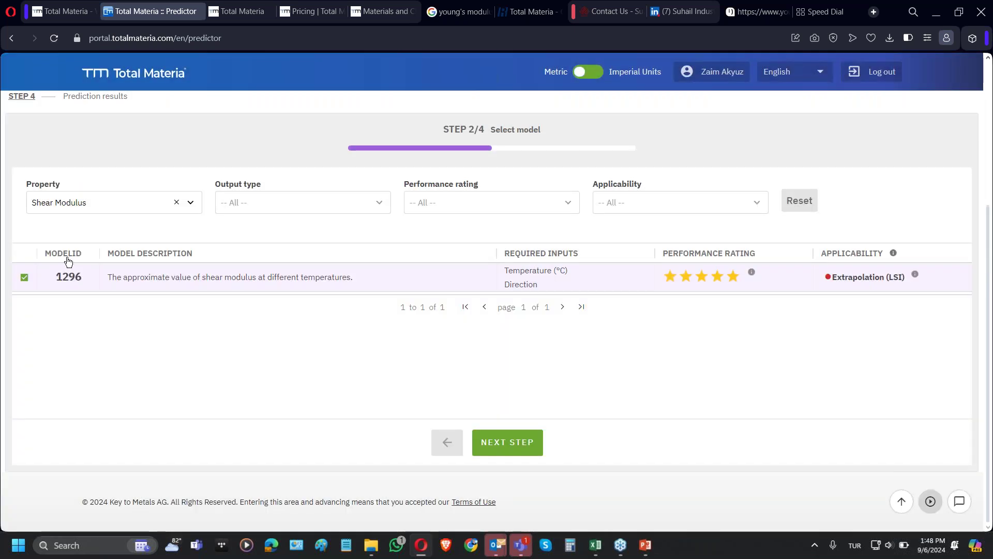
click(515, 448)
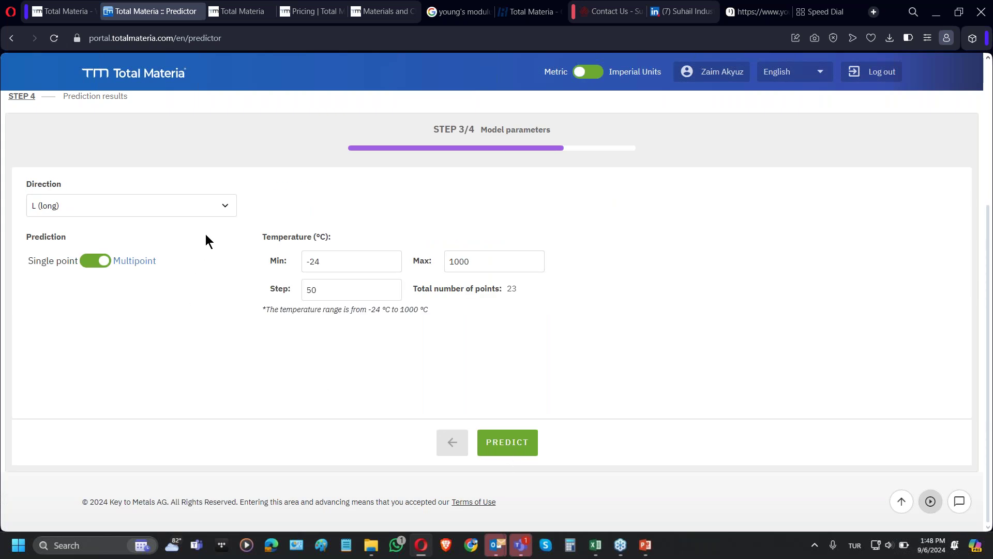
click(520, 450)
click(677, 402)
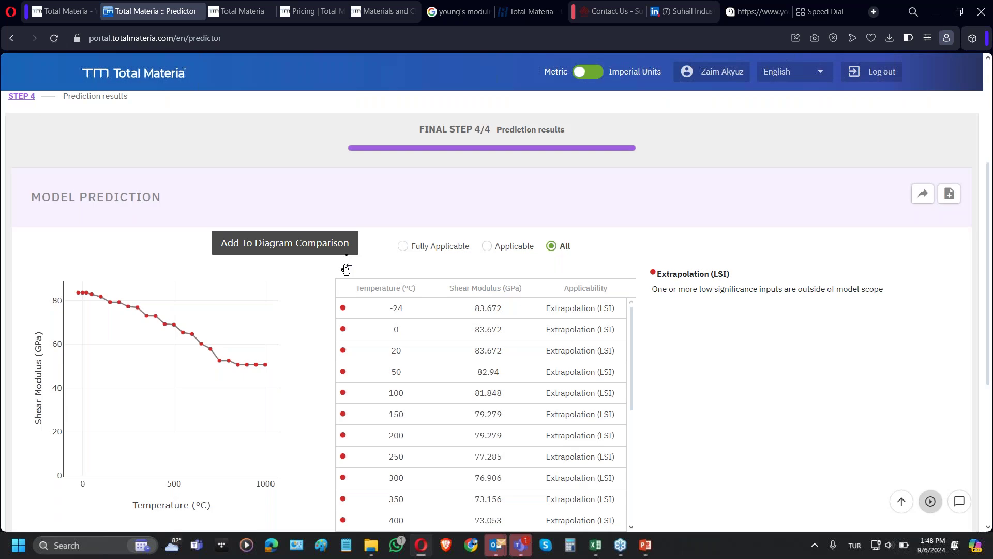
click(346, 269)
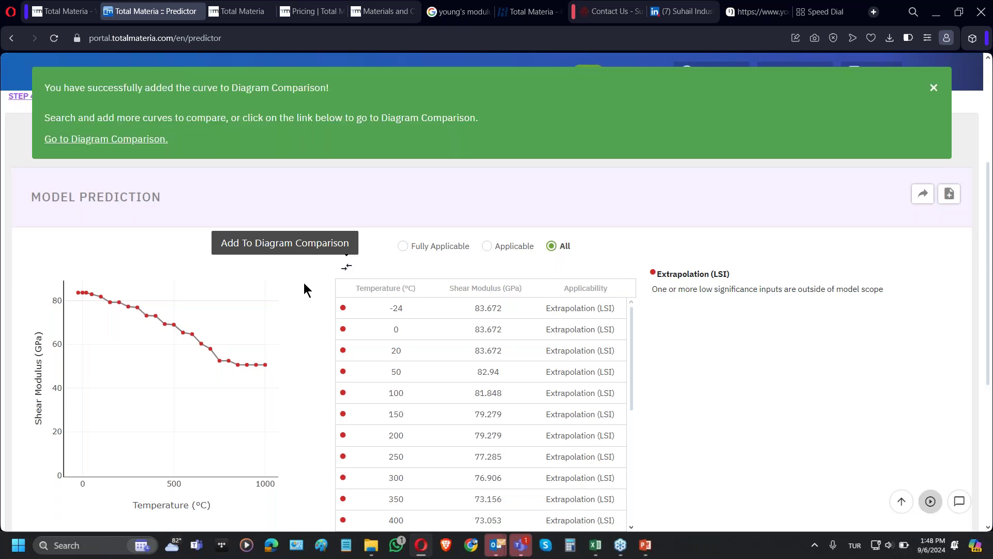
Return to the material composition step, set the carbon content to 0.40%, and open the nickel content for editing
scroll(208, 343, up, 4)
click(22, 247)
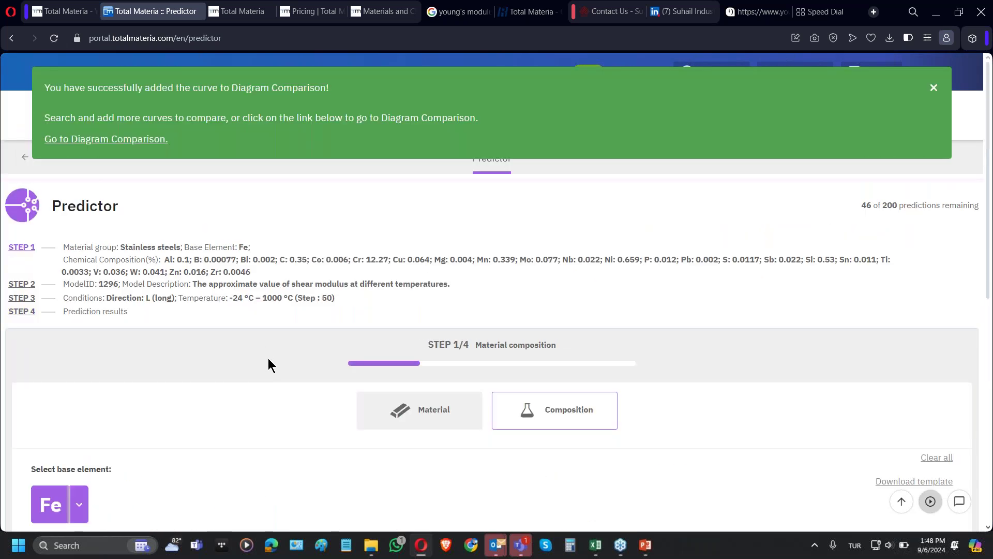
scroll(268, 358, down, 5)
scroll(272, 371, down, 2)
drag(250, 231, 238, 230)
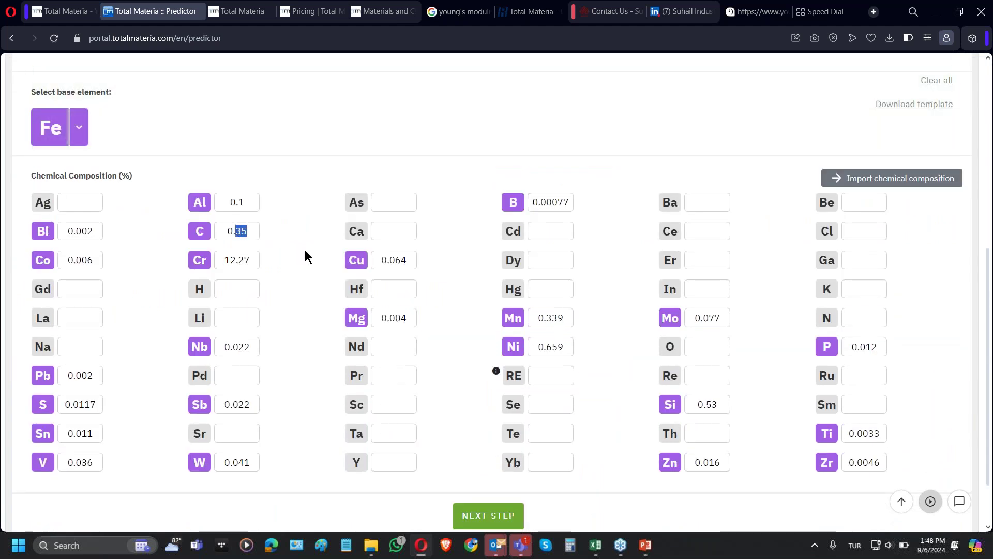
text(40)
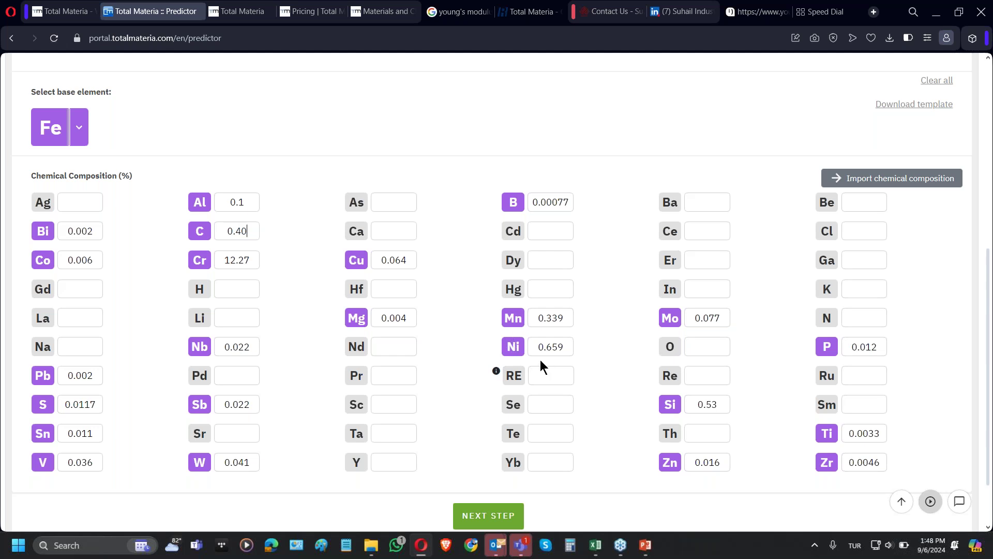
drag(547, 346, 566, 345)
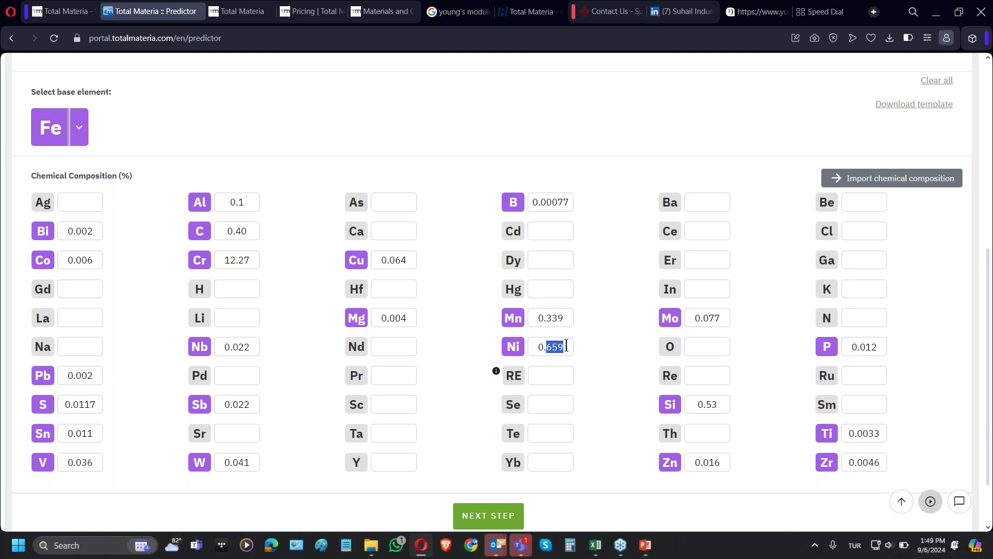